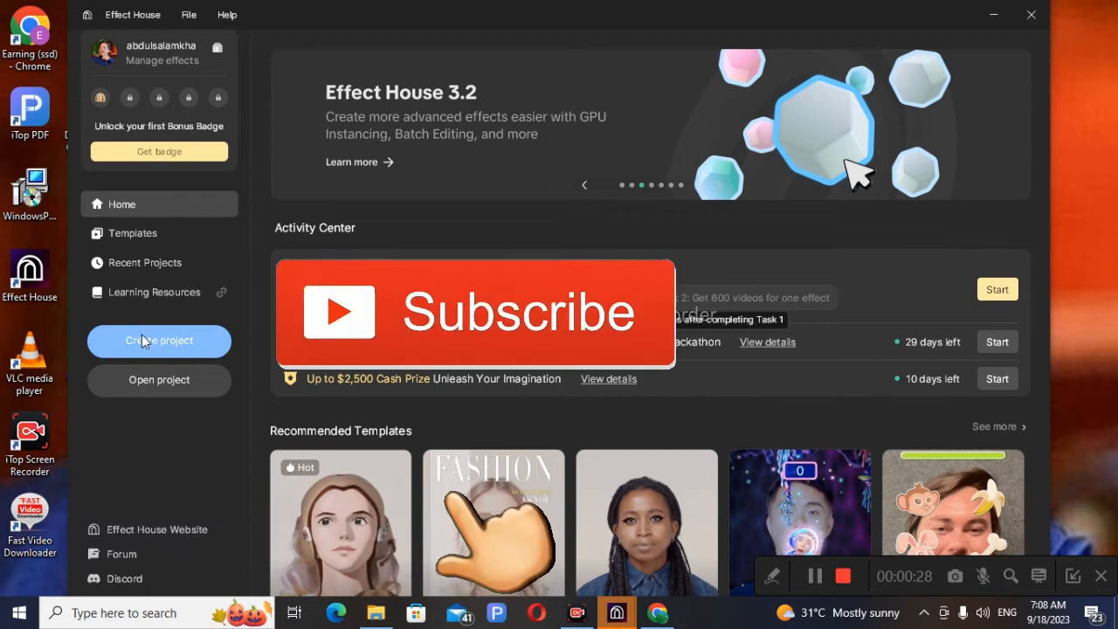
pyautogui.click(177, 349)
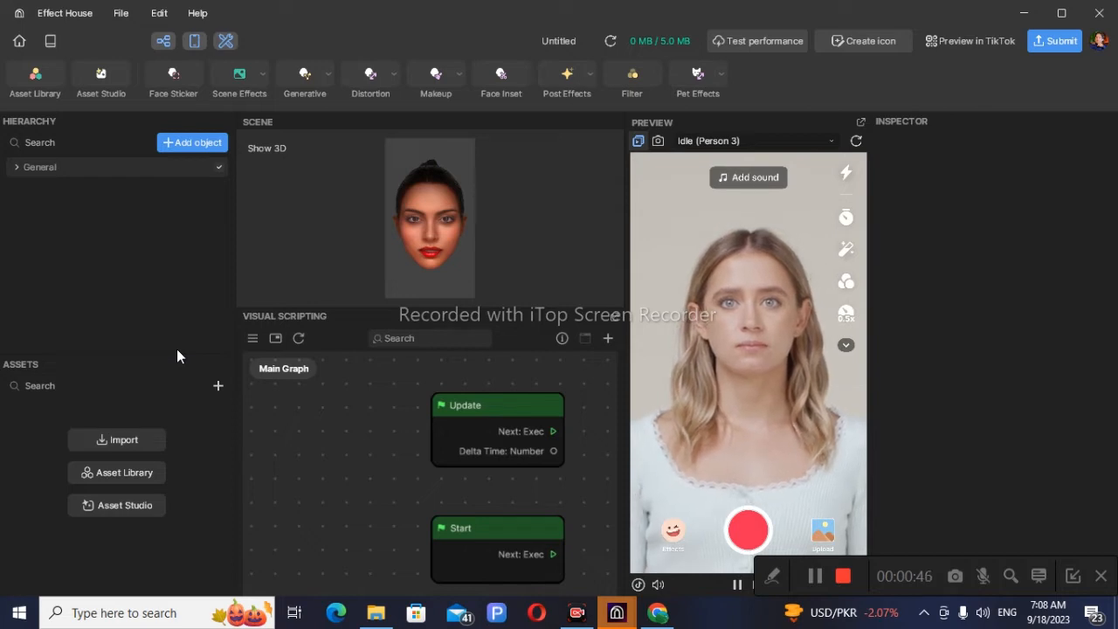
pyautogui.moveTo(873, 569); pyautogui.dragTo(871, 605)
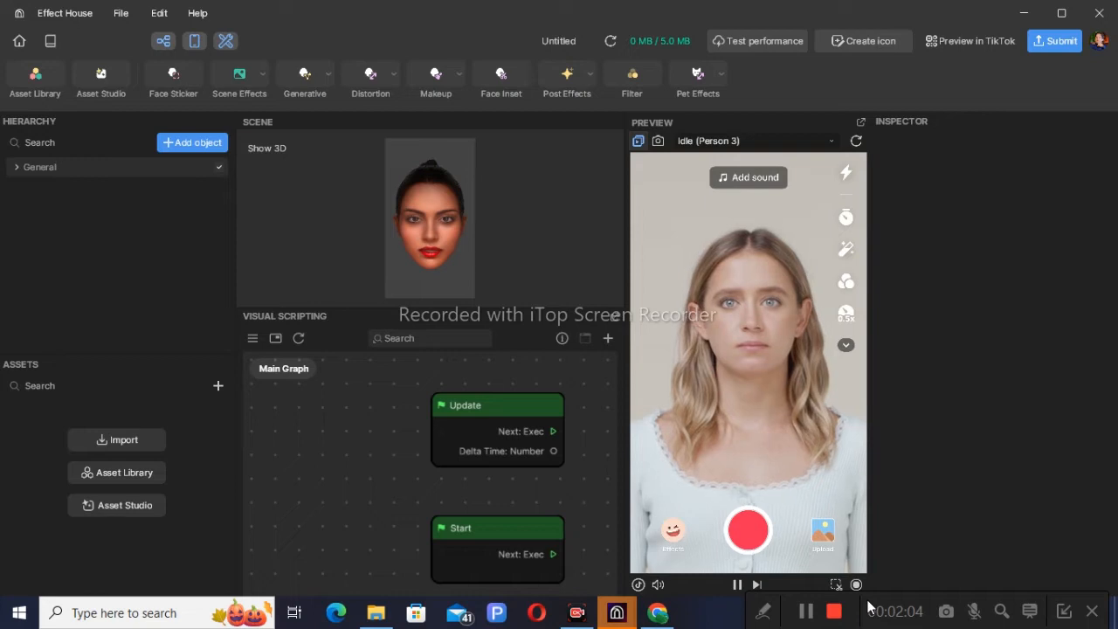
pyautogui.scroll(-2, 496, 410)
pyautogui.scroll(-1, 507, 437)
pyautogui.scroll(-1, 443, 447)
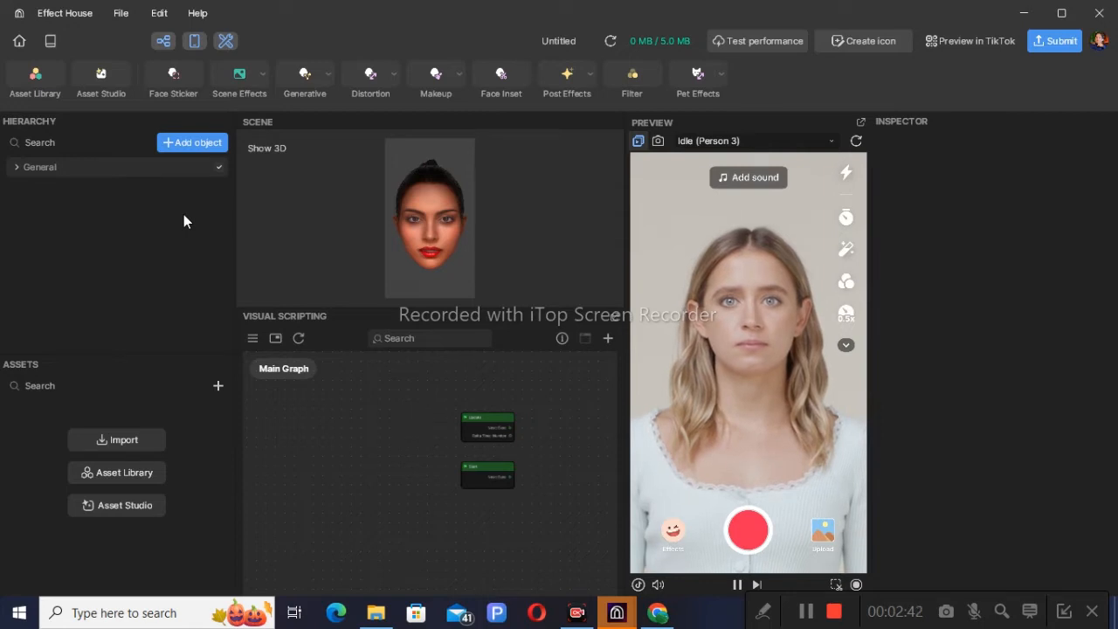
pyautogui.click(207, 147)
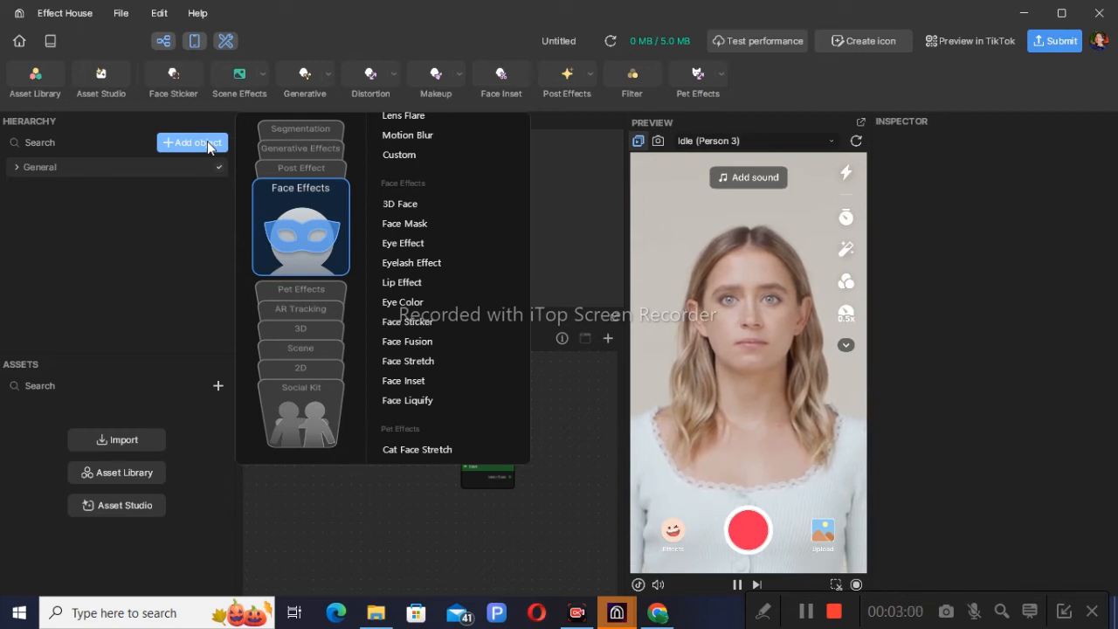
pyautogui.click(562, 169)
pyautogui.click(18, 41)
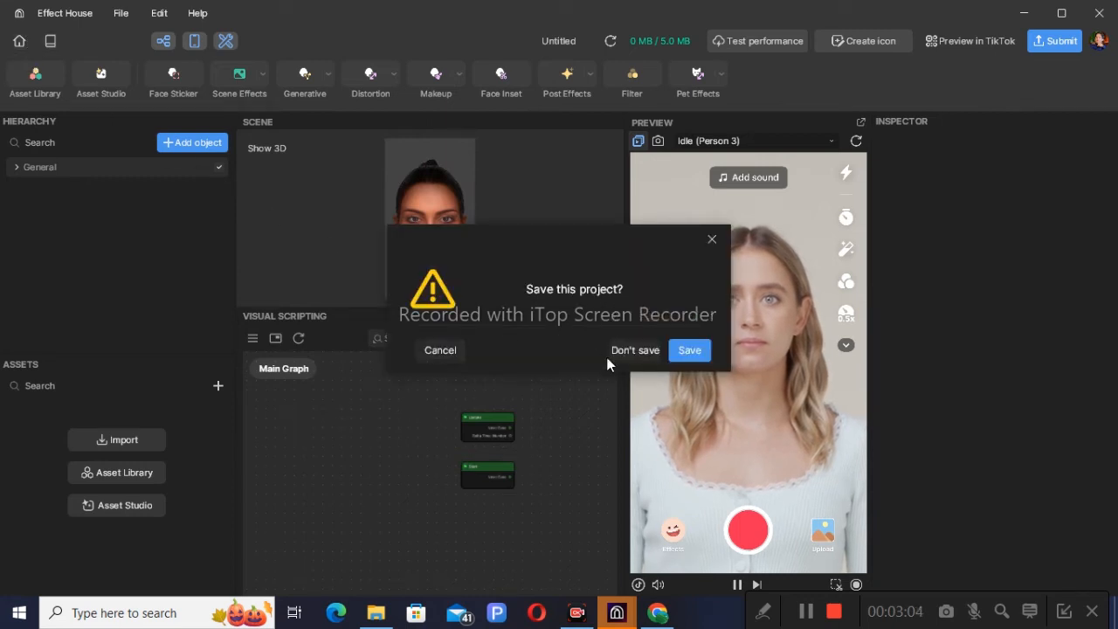
pyautogui.click(634, 350)
pyautogui.click(686, 358)
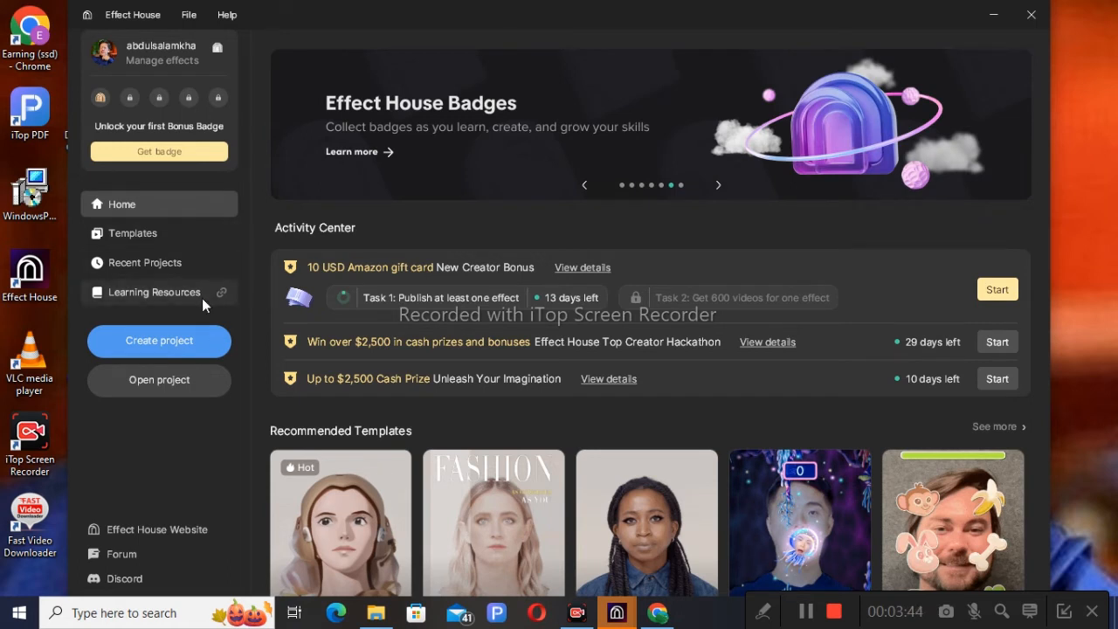
# Step: Create a new blank effect project and switch to the Yandex image search in Chrome
pyautogui.click(194, 345)
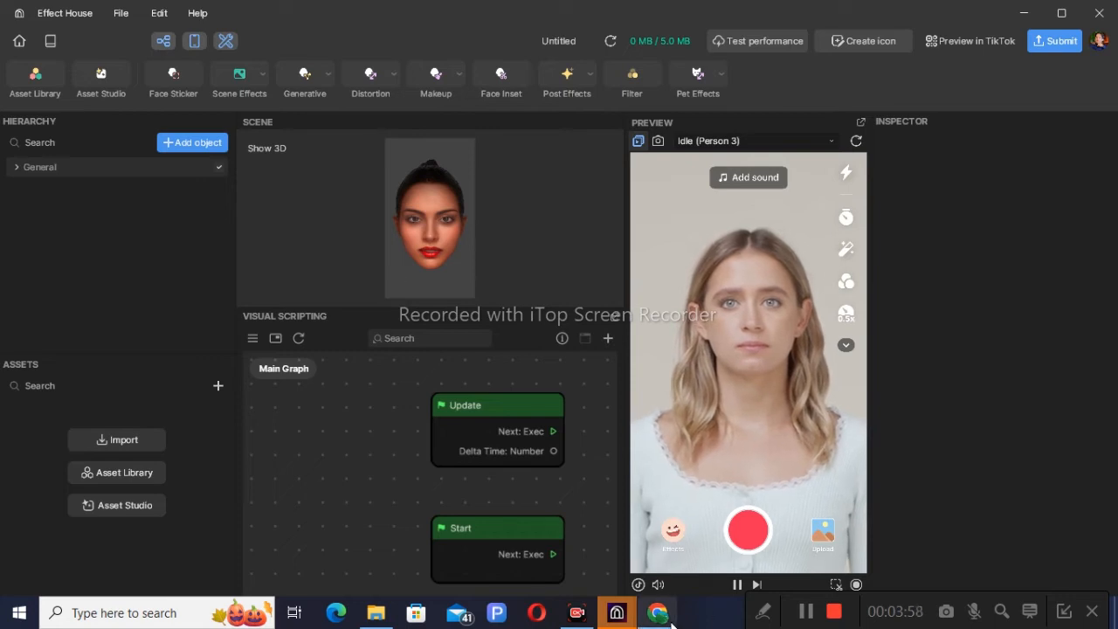
pyautogui.click(658, 614)
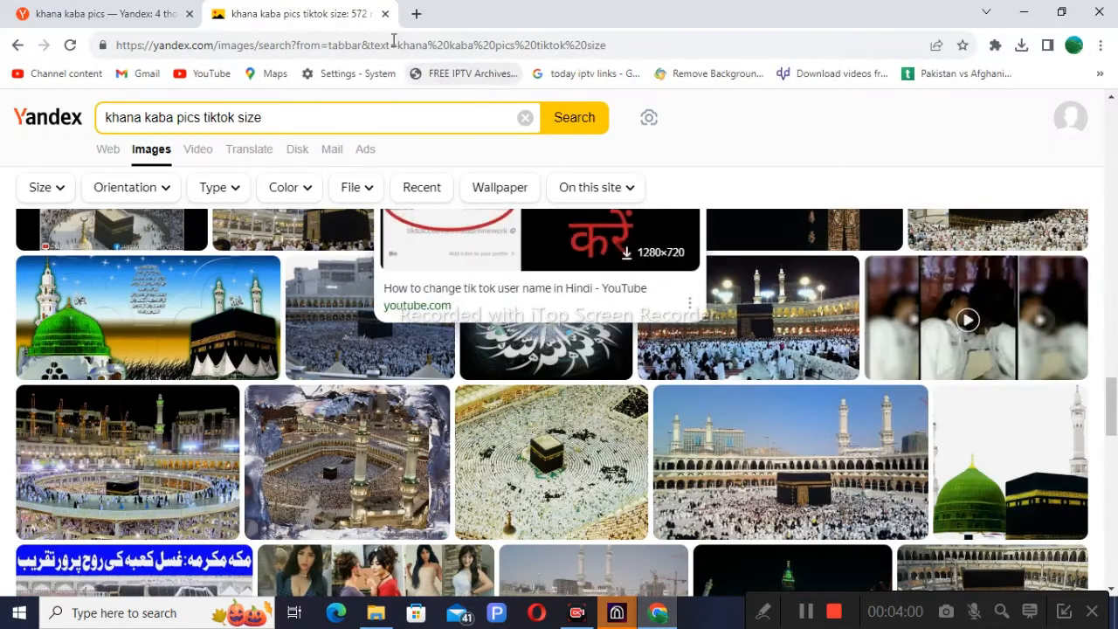
# Step: Look through the image results for "khana kaba pics tiktok size" for a suitable picture
pyautogui.click(154, 18)
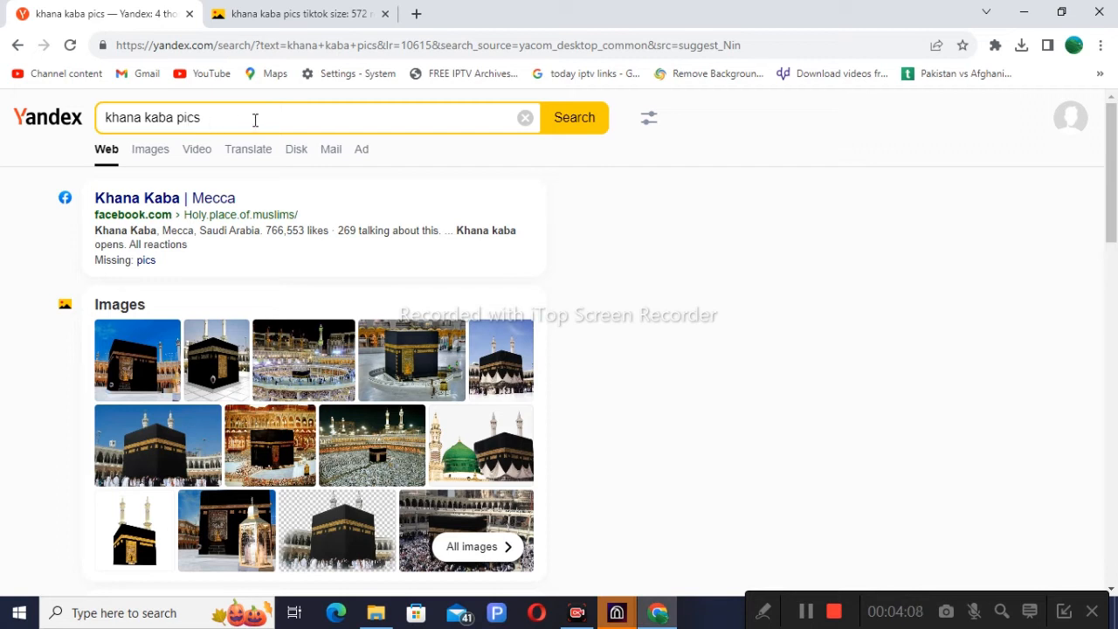
pyautogui.click(297, 24)
pyautogui.scroll(-2, 559, 393)
pyautogui.scroll(-4, 437, 397)
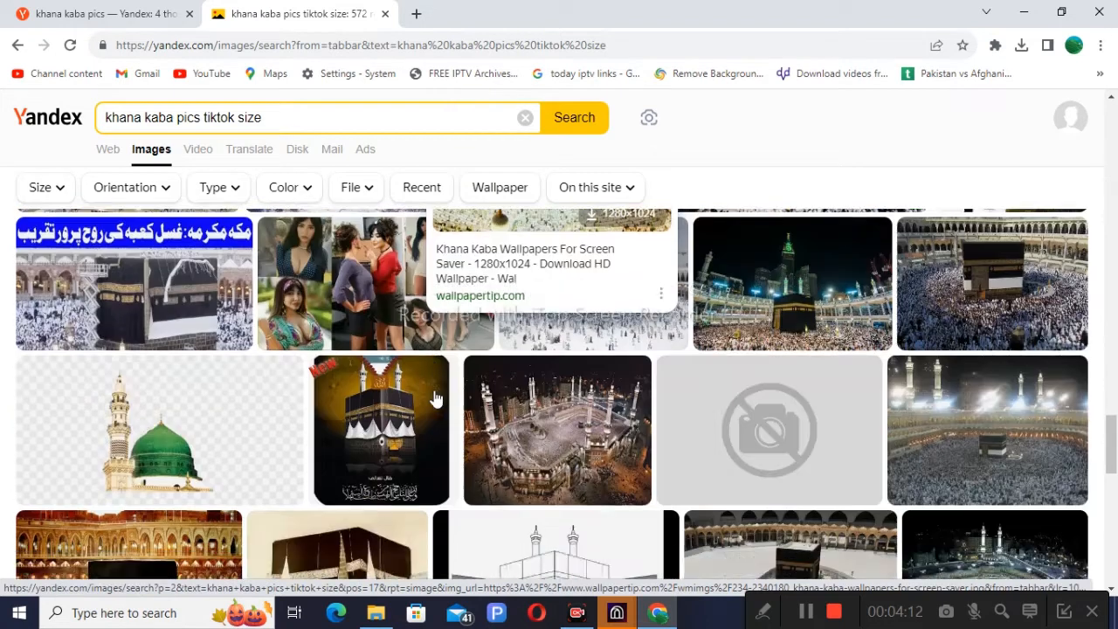
pyautogui.scroll(2, 441, 331)
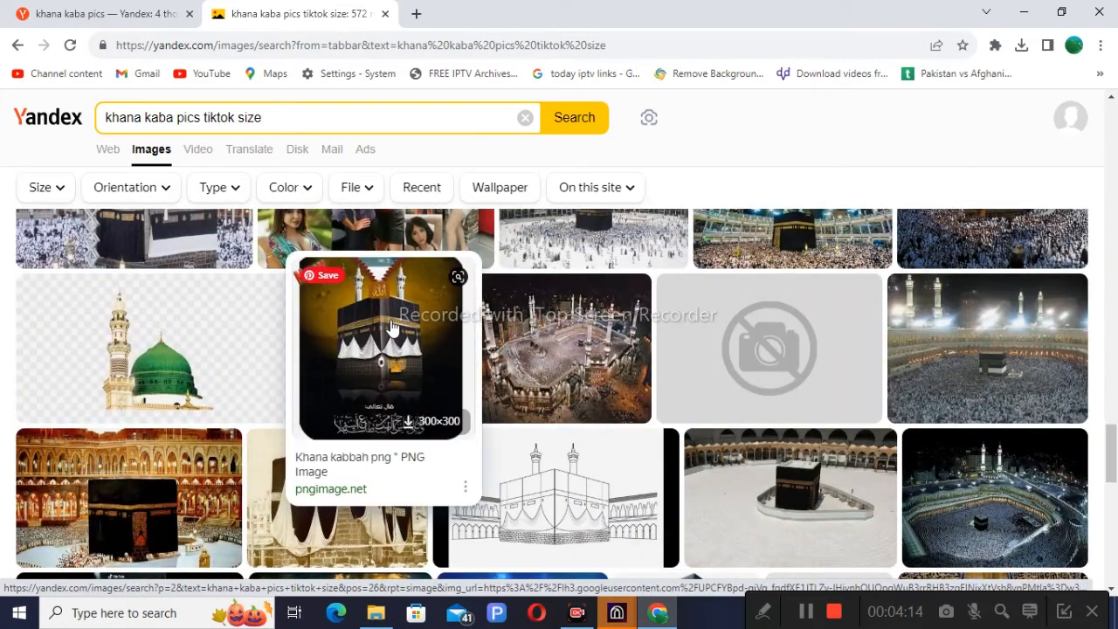
pyautogui.rightClick(393, 323)
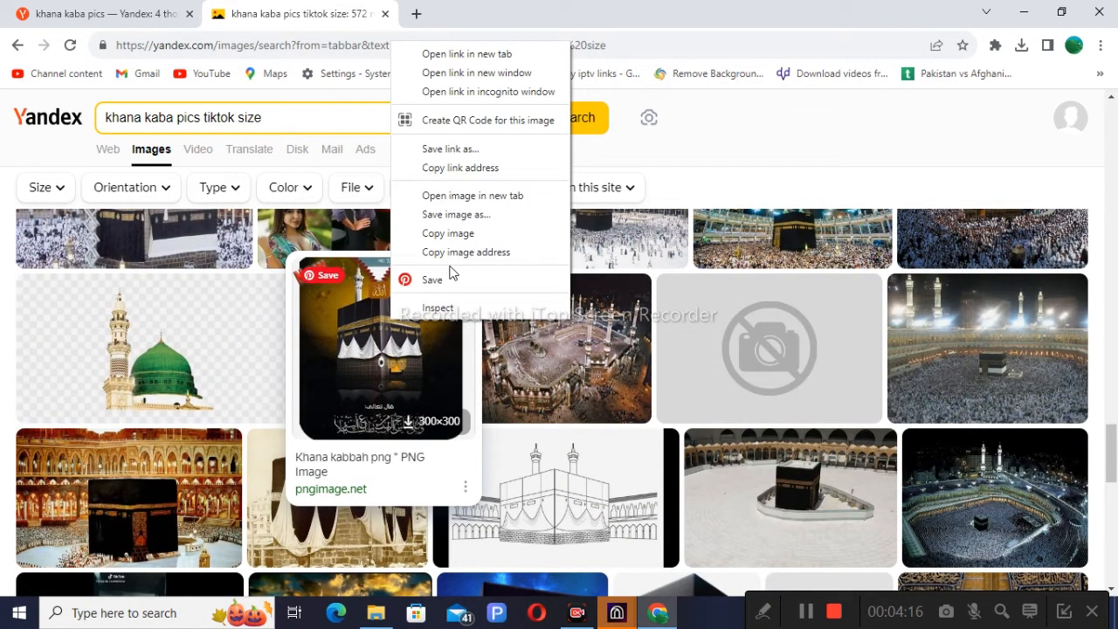
# Step: Search Yandex Images for "12 rabi ul awal wallpaper"
pyautogui.click(275, 120)
pyautogui.moveTo(274, 120); pyautogui.dragTo(98, 127)
pyautogui.write('12 rabi ul awal')
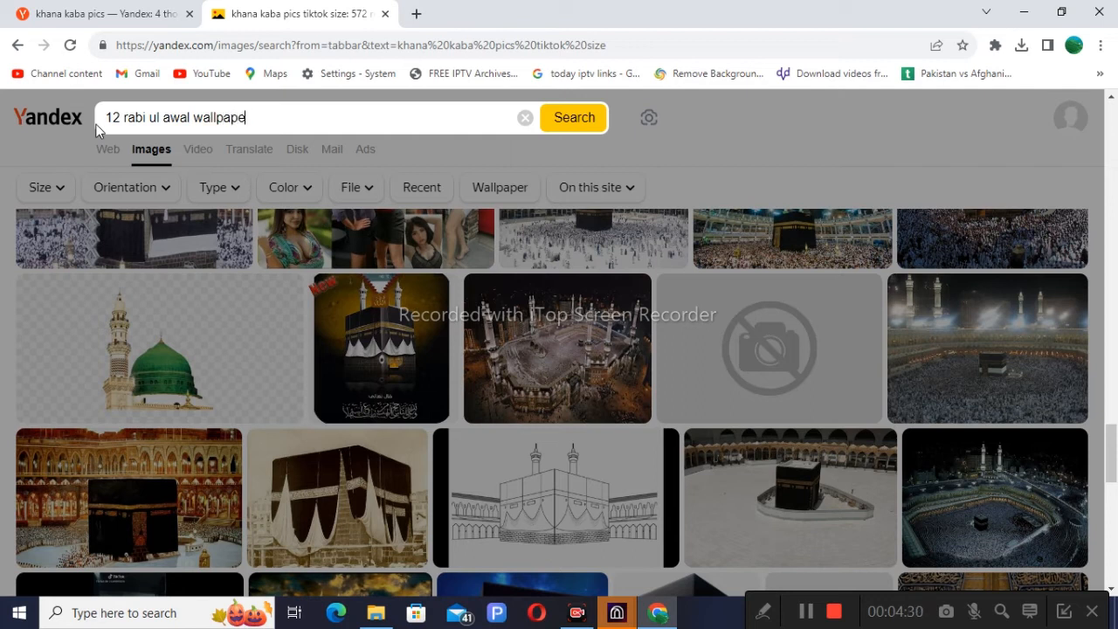
pyautogui.write('wallpaper')
pyautogui.press('Return')
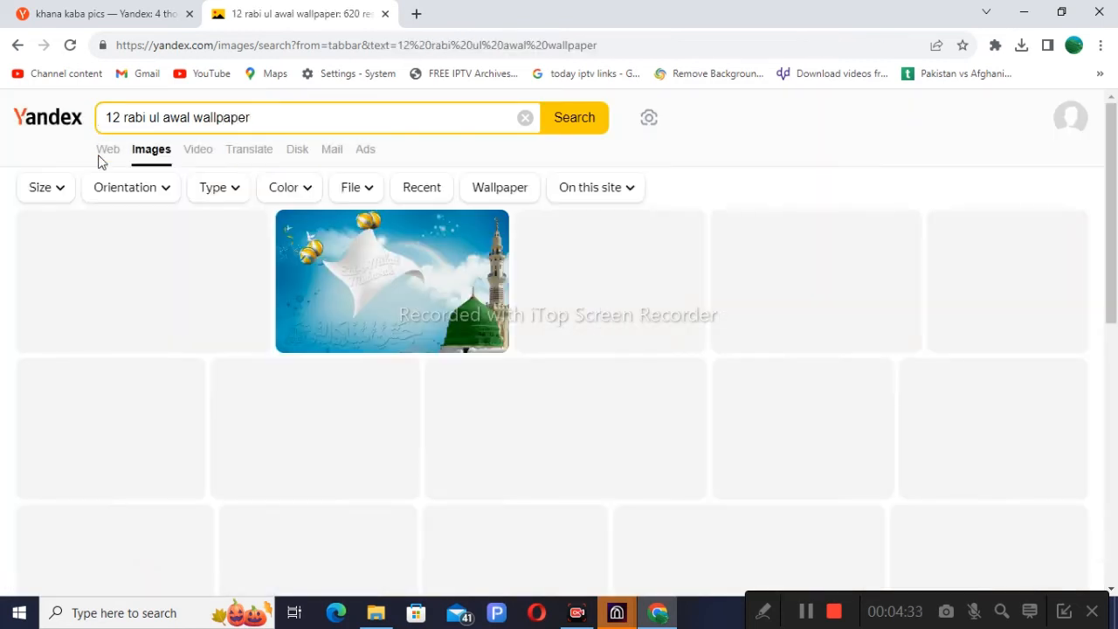
# Step: Refine the image search to "12 rabi ul awal wallpaper rotate"
pyautogui.moveTo(556, 262)
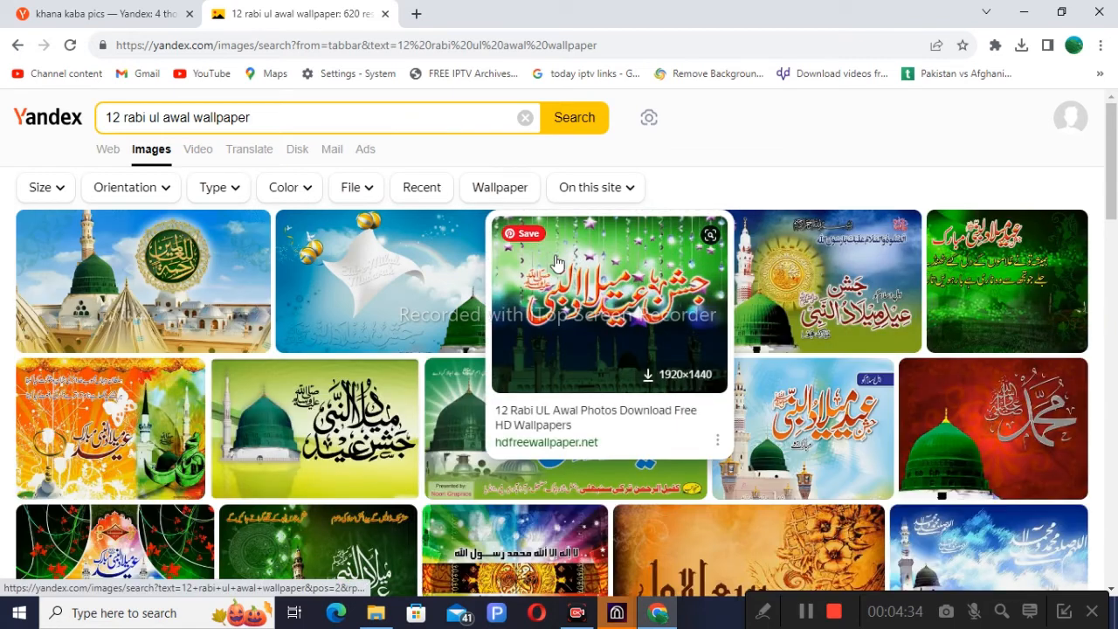
pyautogui.scroll(-1, 539, 387)
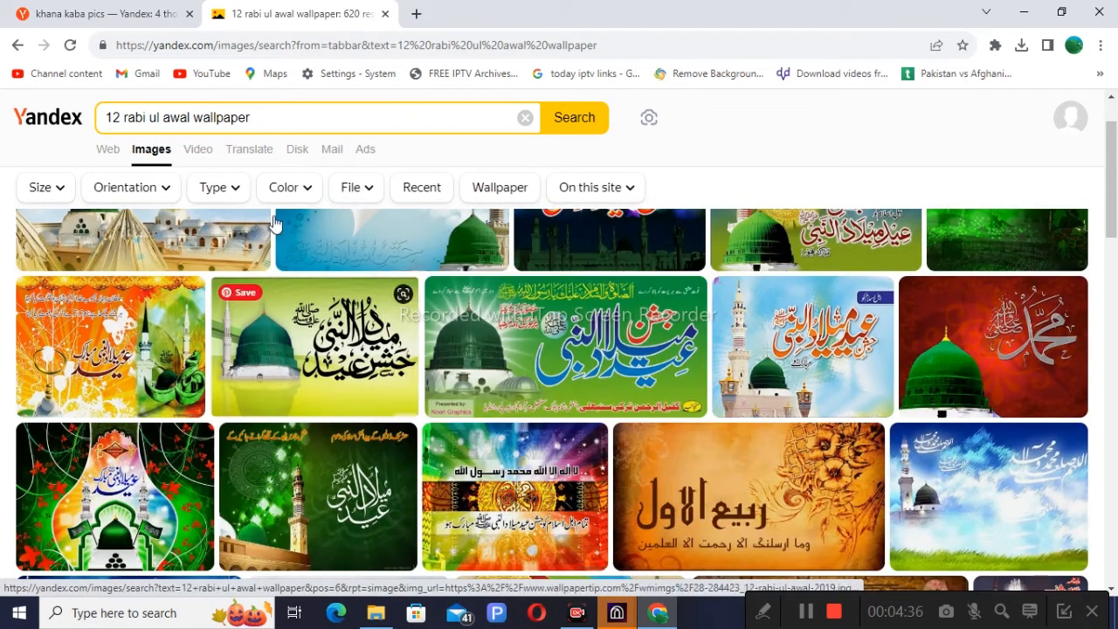
pyautogui.click(273, 121)
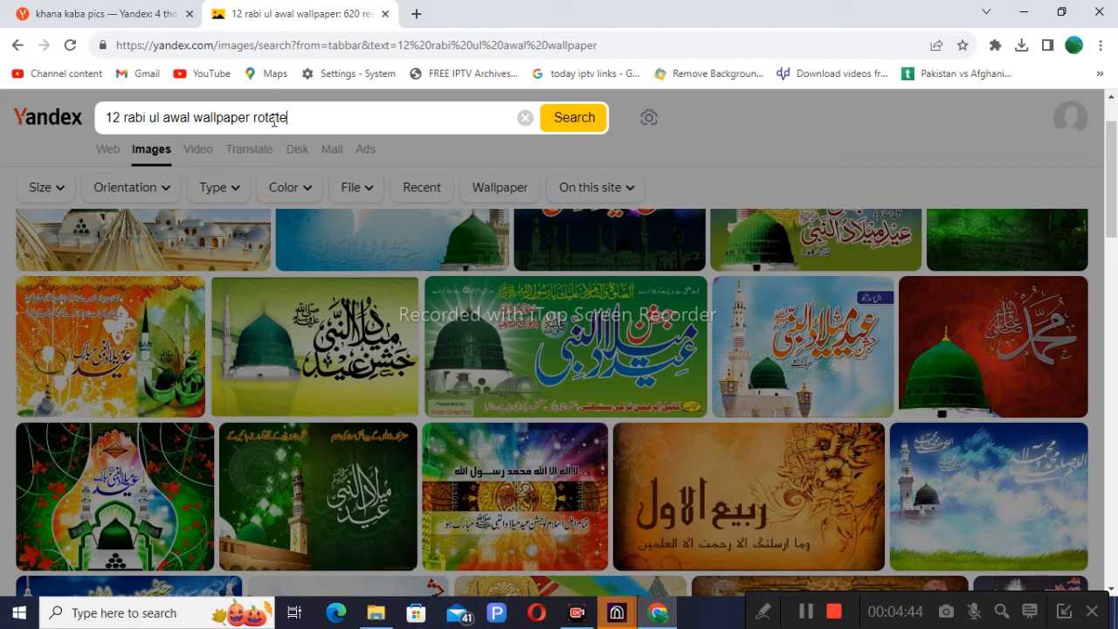
pyautogui.press('Return')
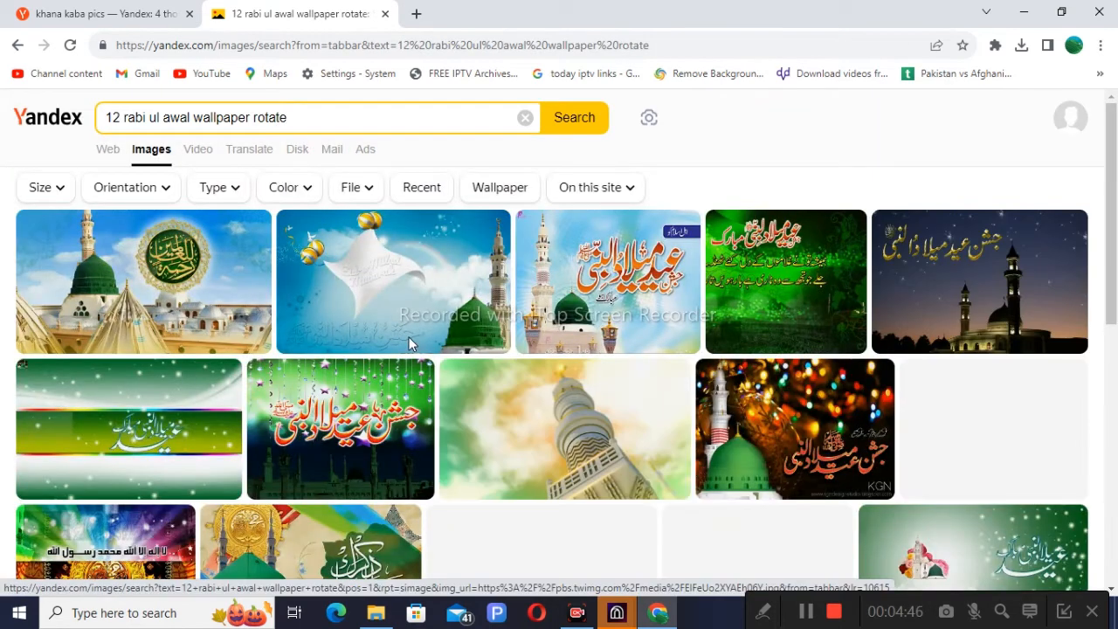
# Step: Examine the refined wallpaper results for a picture suited to the effect
pyautogui.scroll(-1, 446, 358)
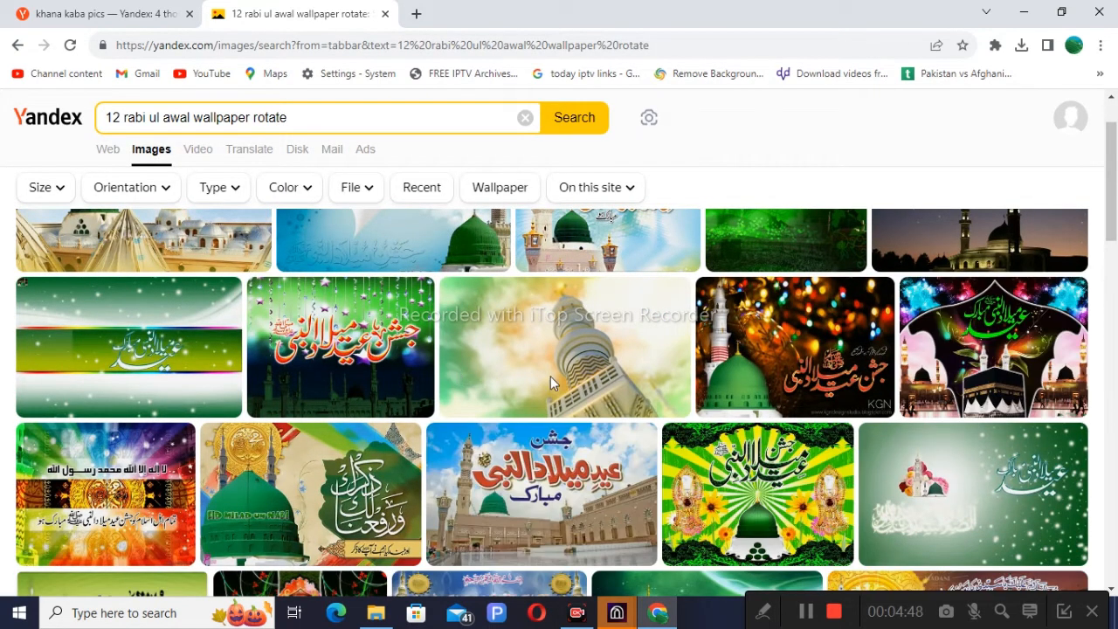
pyautogui.scroll(-1, 550, 383)
pyautogui.scroll(1, 755, 386)
pyautogui.scroll(-5, 534, 422)
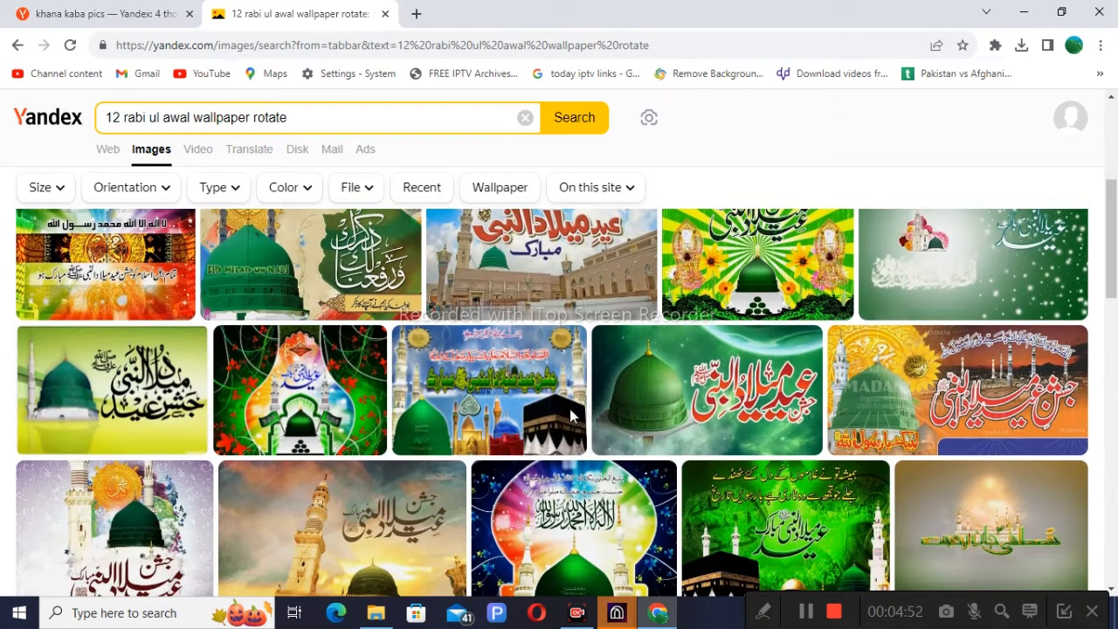
pyautogui.scroll(-1, 590, 408)
pyautogui.scroll(-3, 555, 409)
pyautogui.scroll(-6, 575, 400)
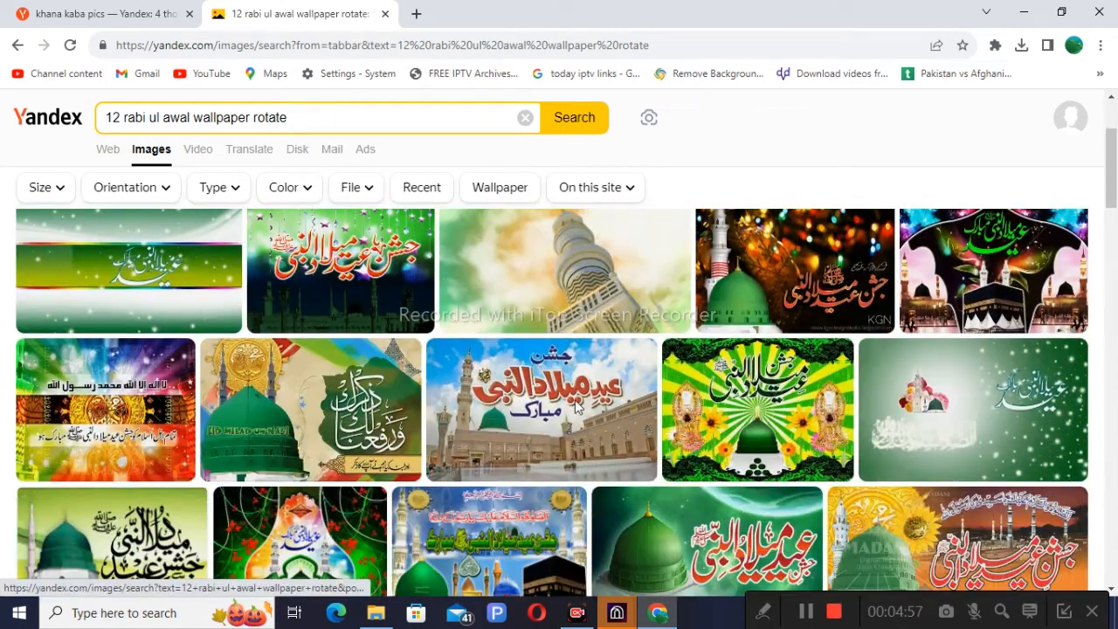
pyautogui.scroll(-5, 577, 405)
pyautogui.moveTo(570, 404)
pyautogui.scroll(-1, 568, 404)
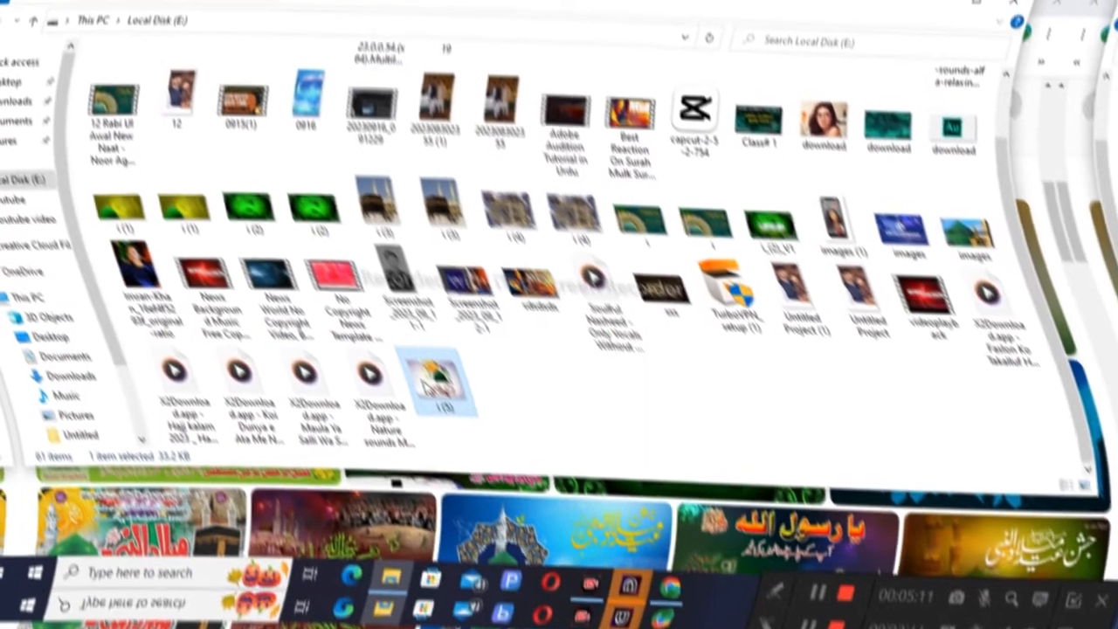
# Step: Open the image i (5) from Local Disk (E:) in Paint, save it there as a JPEG picture, and get Paint and File Explorer out of the way
pyautogui.rightClick(426, 381)
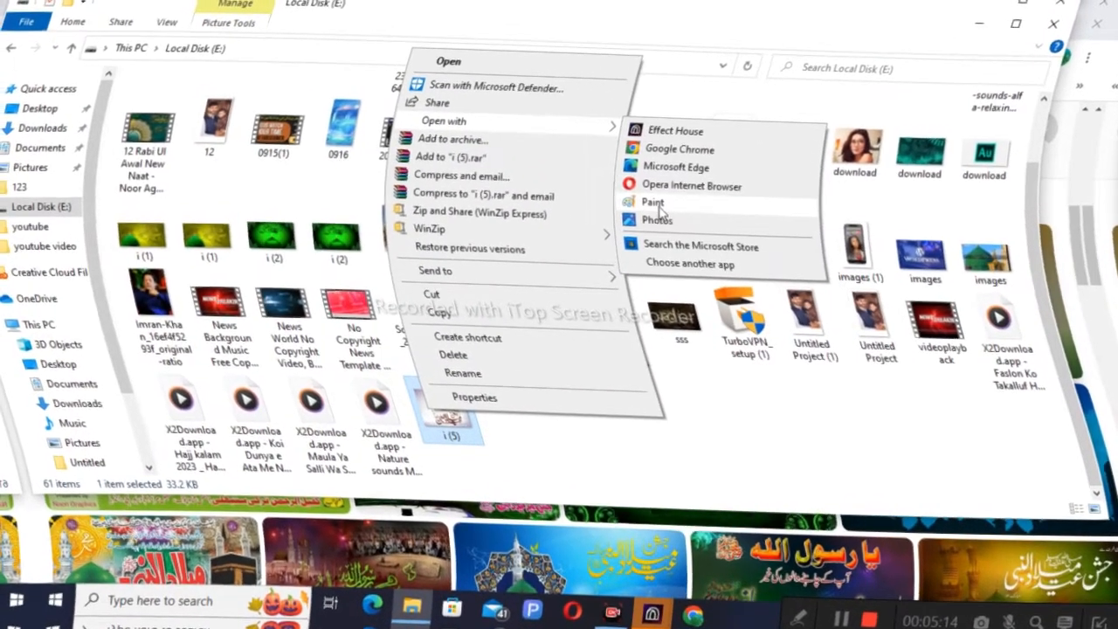
pyautogui.click(653, 203)
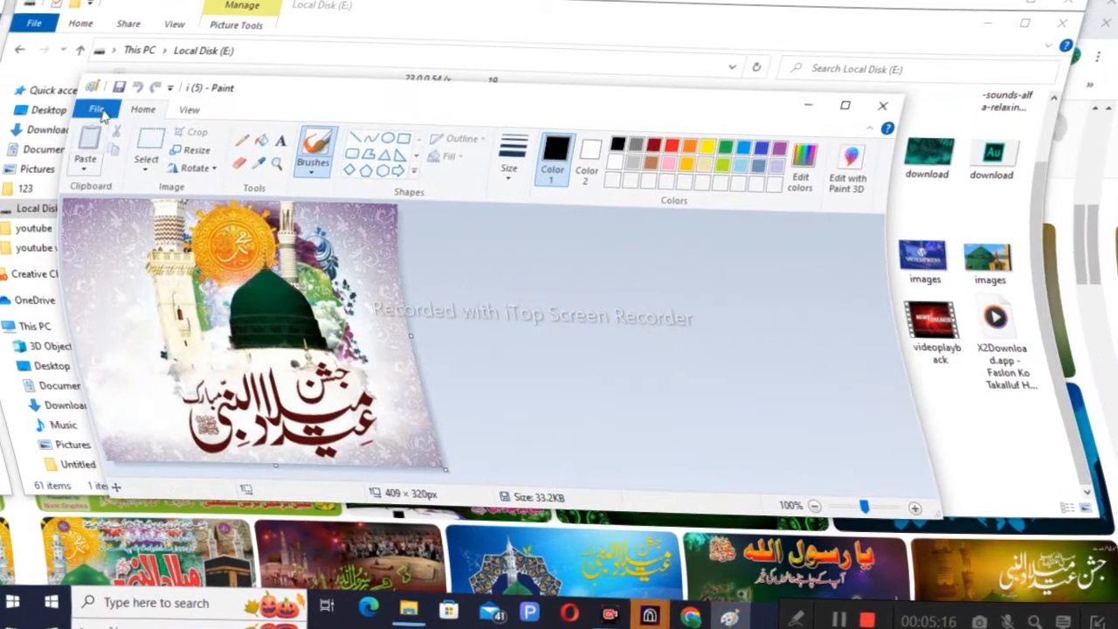
pyautogui.click(96, 110)
pyautogui.moveTo(115, 247)
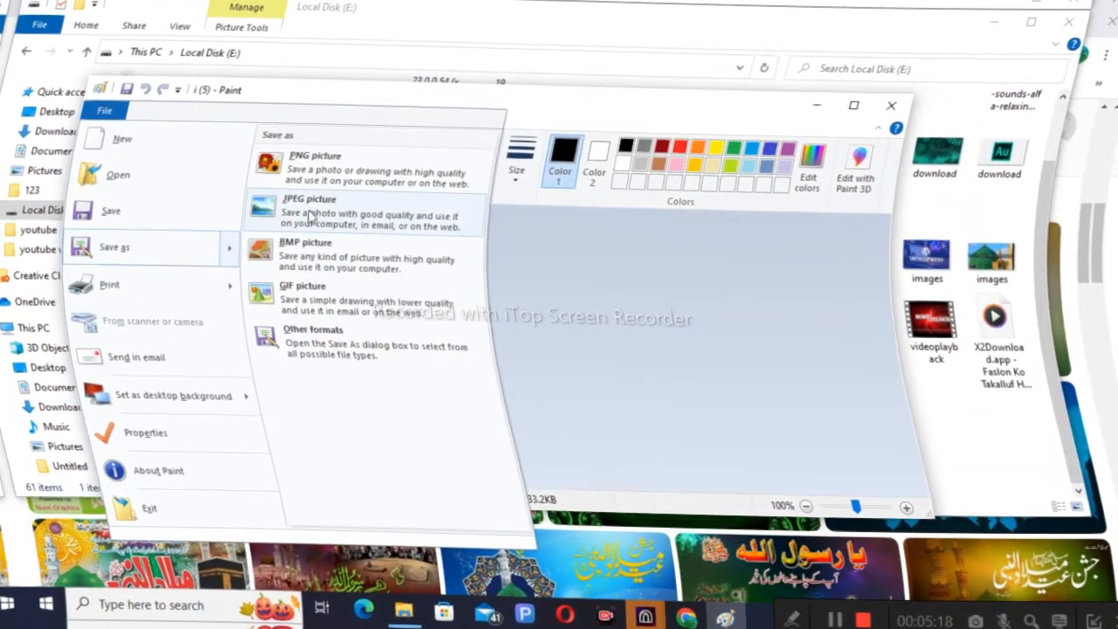
pyautogui.click(308, 222)
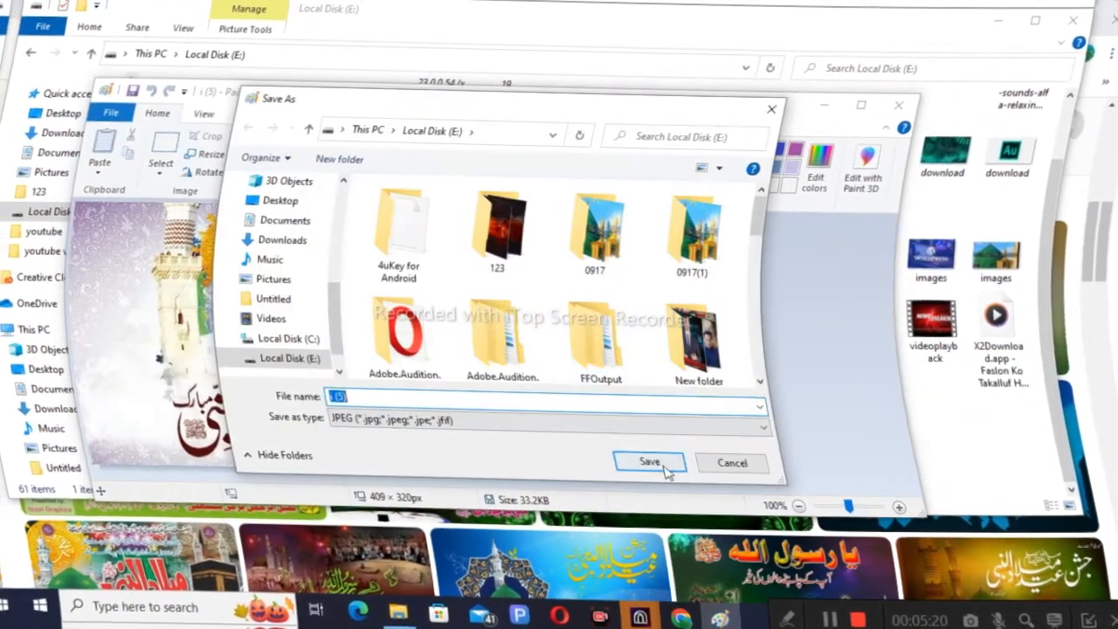
pyautogui.click(660, 464)
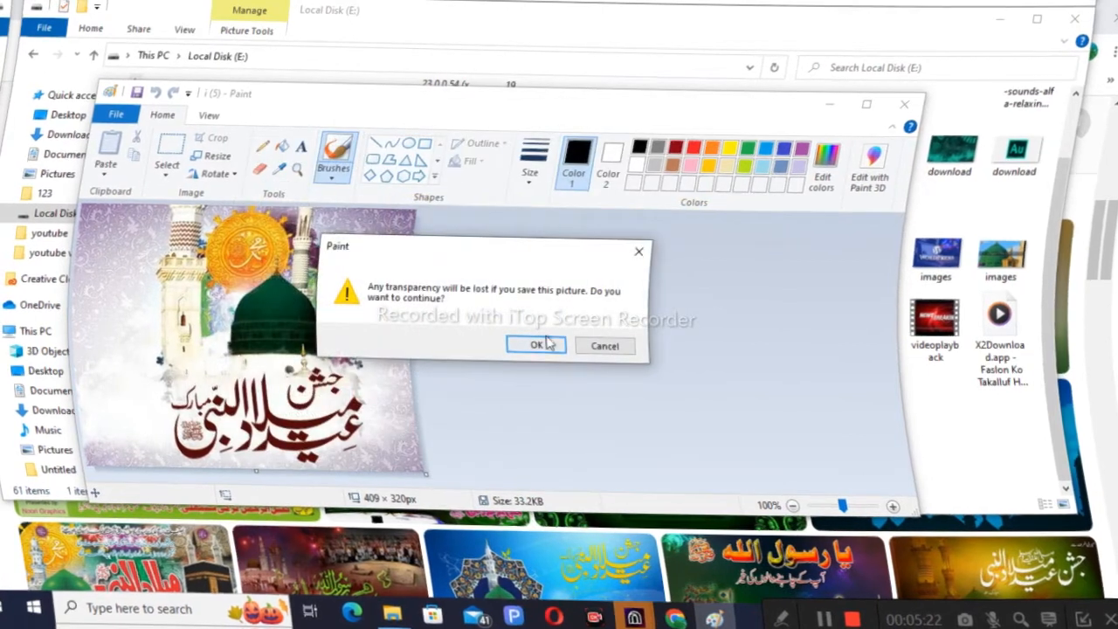
pyautogui.click(536, 345)
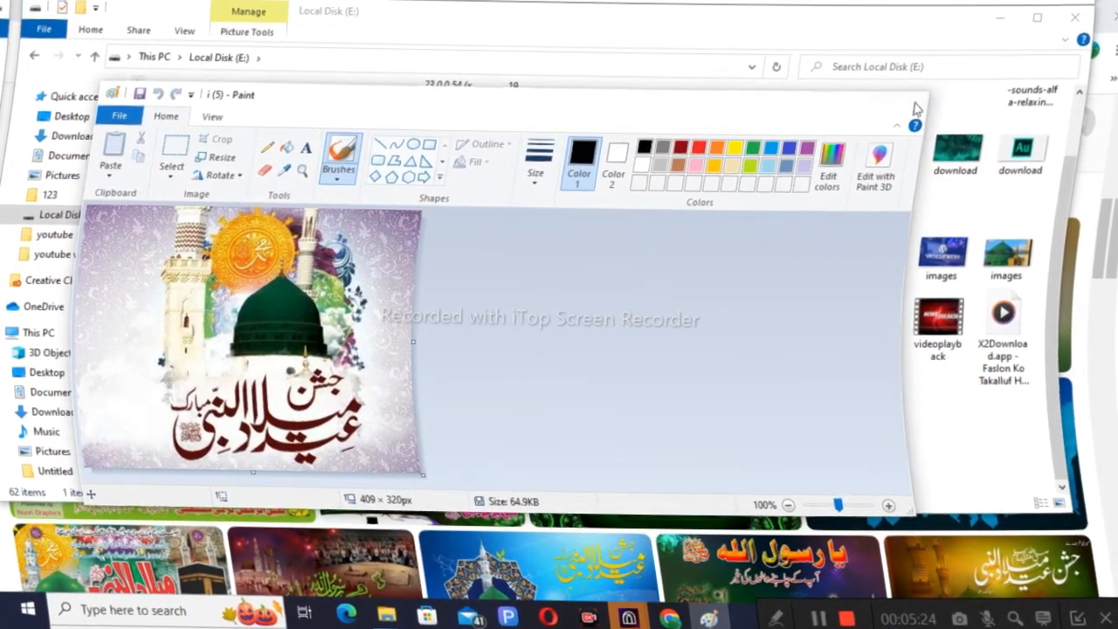
pyautogui.click(909, 103)
pyautogui.click(1001, 17)
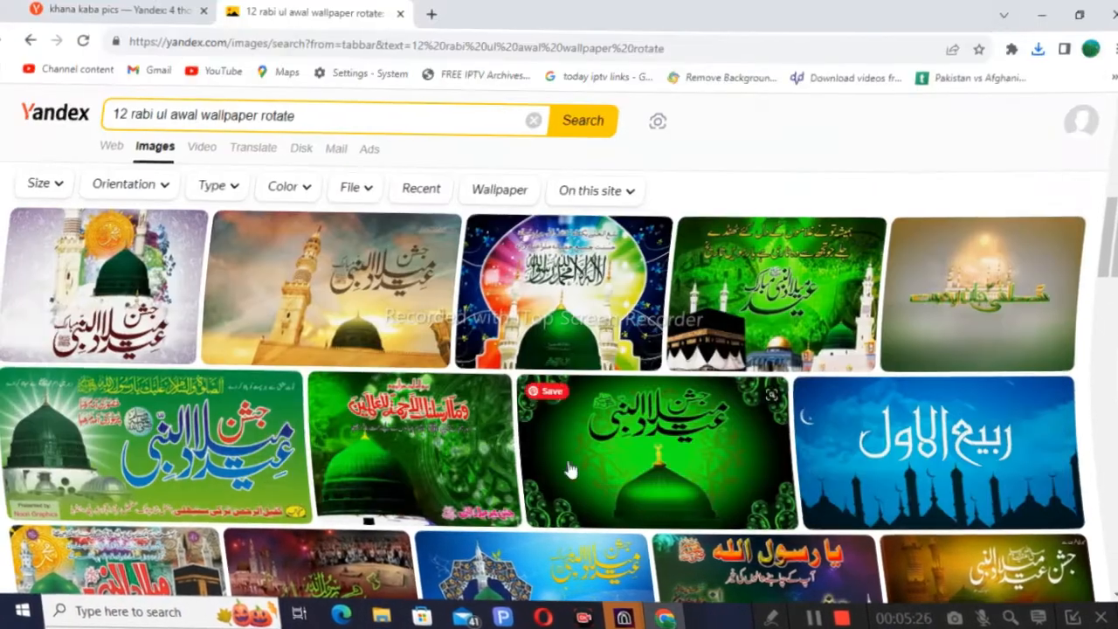
# Step: Close the two duplicate Effect House error windows and switch to the open Effect House project
pyautogui.moveTo(617, 597)
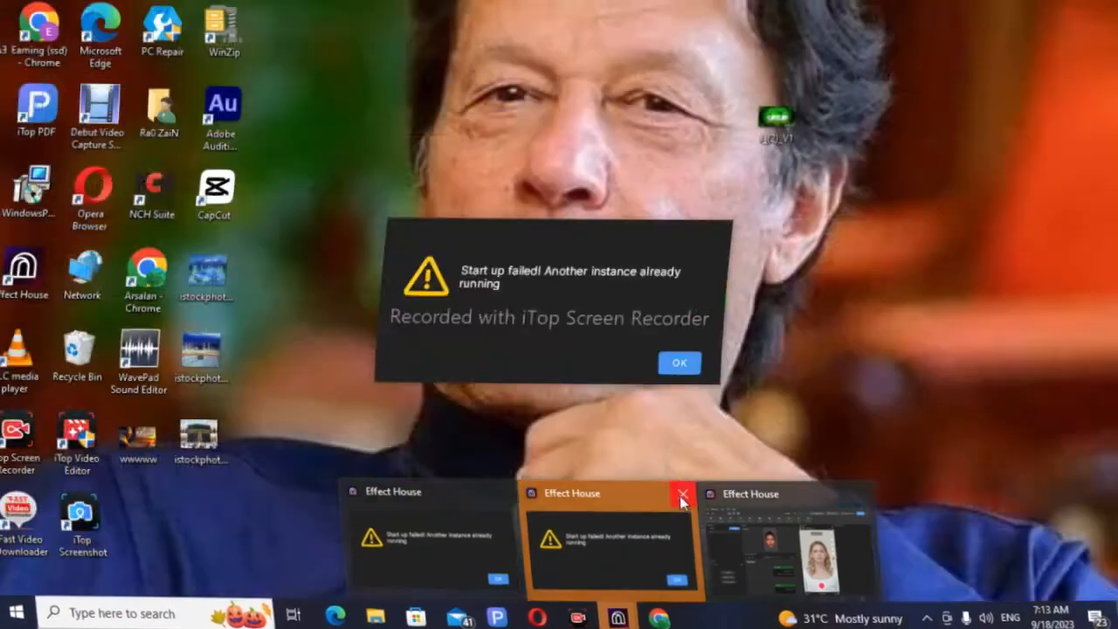
pyautogui.click(681, 493)
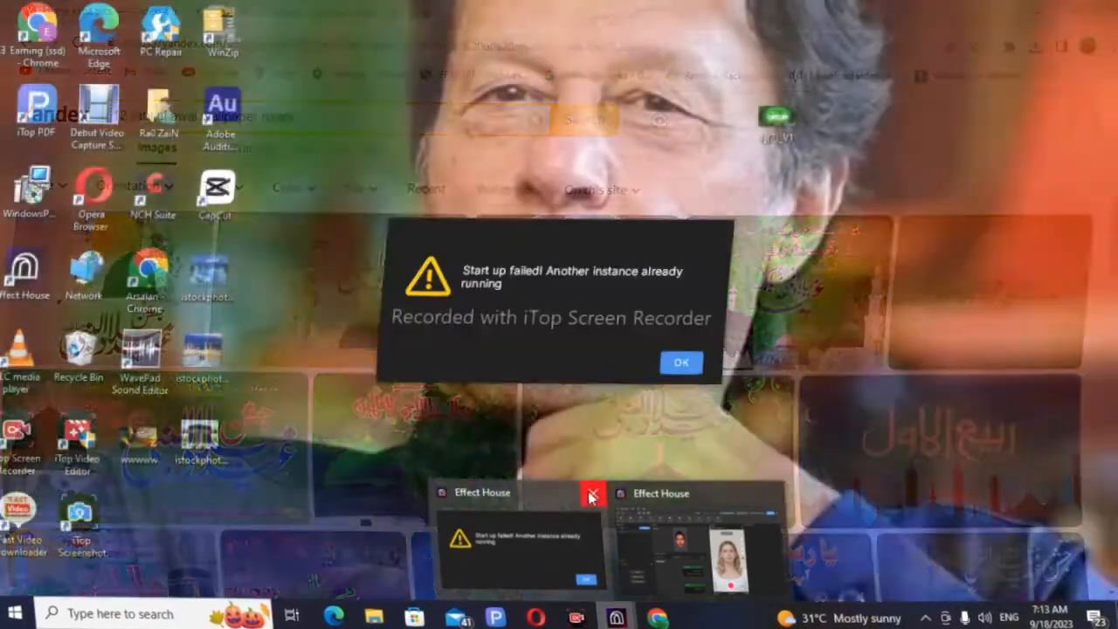
pyautogui.click(591, 497)
pyautogui.click(591, 536)
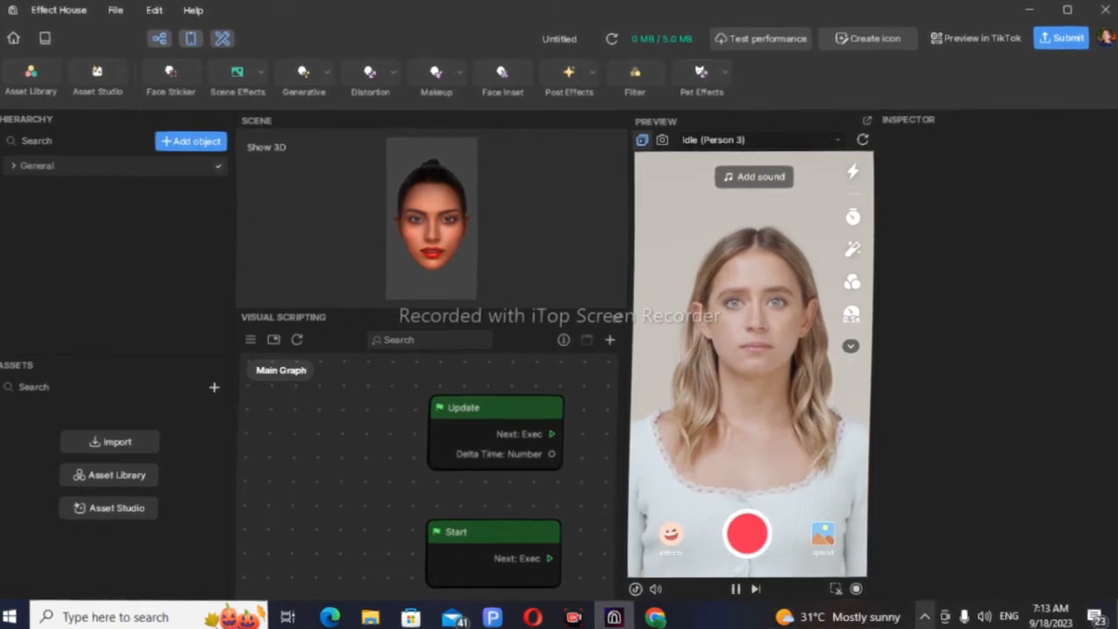
# Step: Minimize the Effect House and Chrome windows and bring the untitled Effect House project back to the front
pyautogui.click(1028, 11)
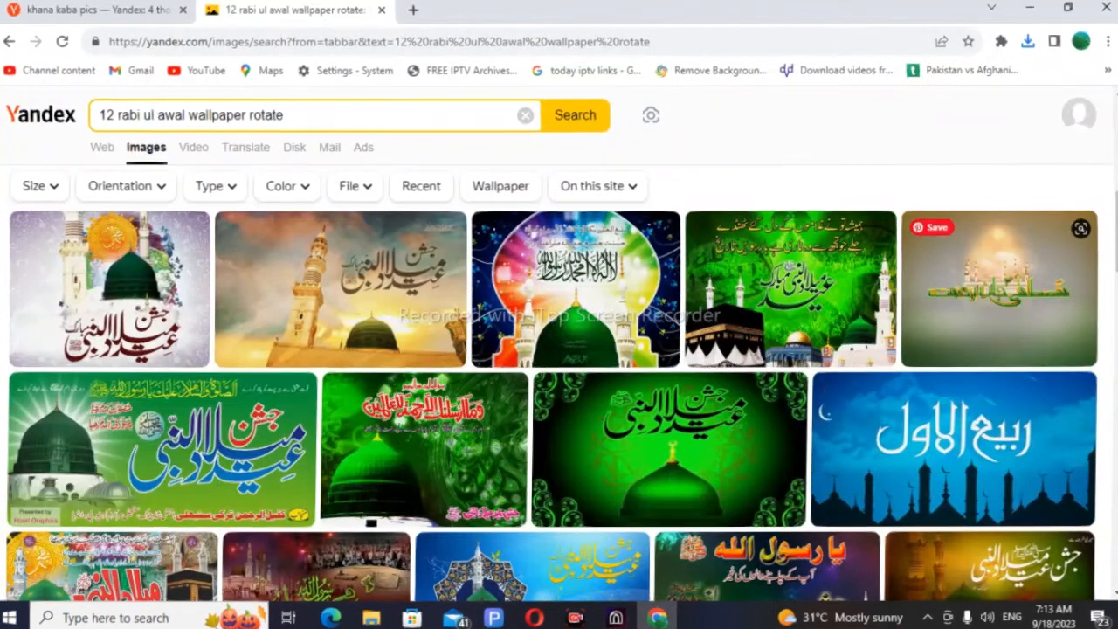
pyautogui.click(1031, 9)
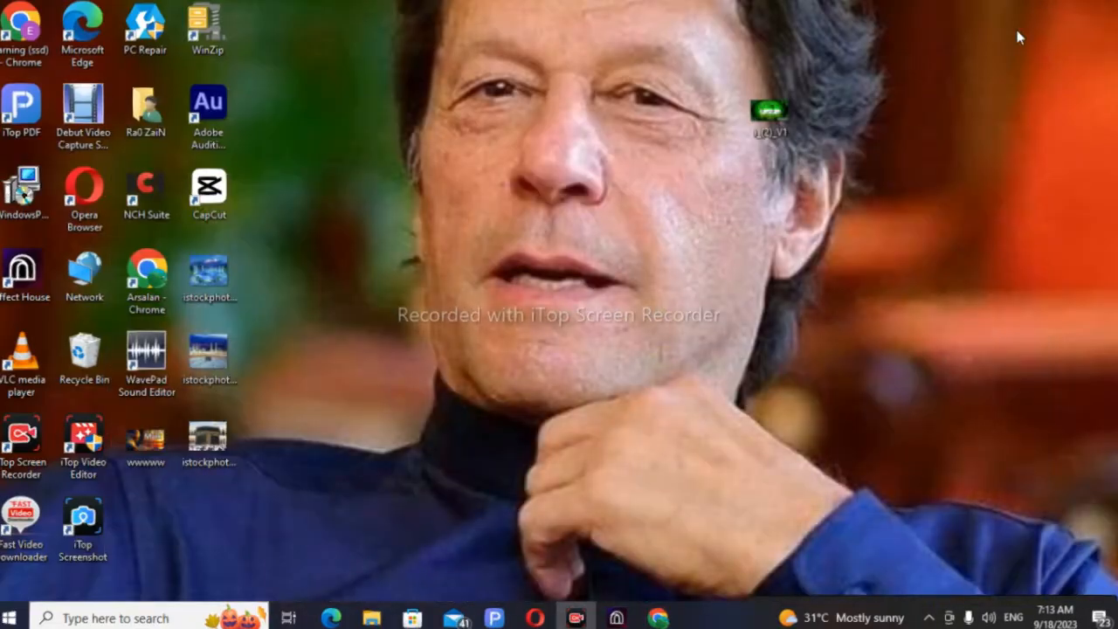
pyautogui.click(617, 619)
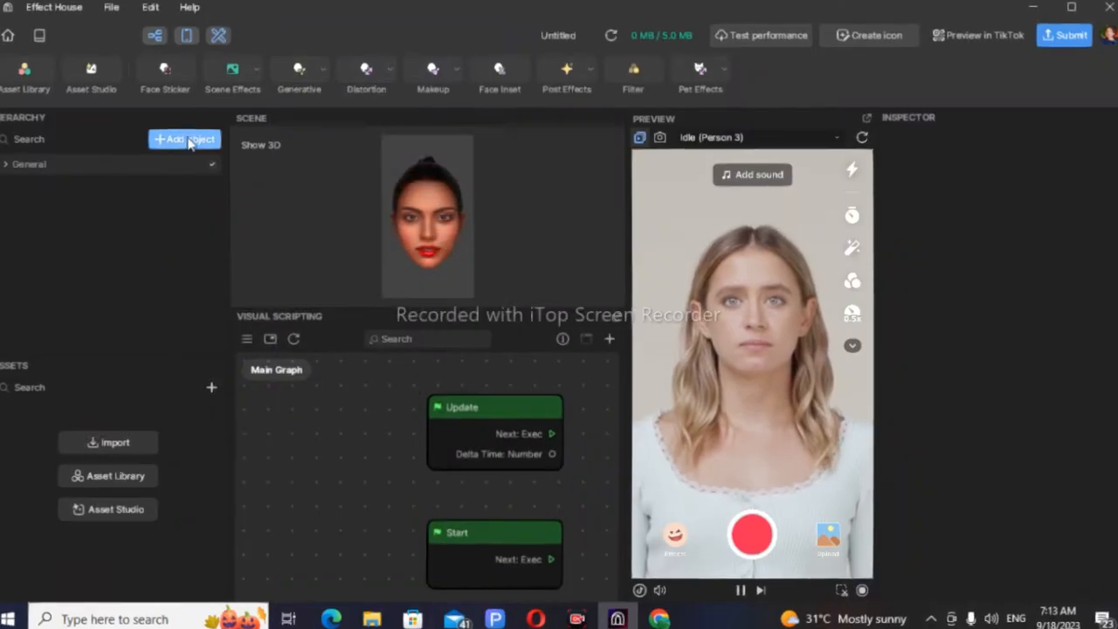
# Step: Add a Portrait Segmentation object to the scene hierarchy
pyautogui.click(188, 143)
pyautogui.scroll(3, 382, 196)
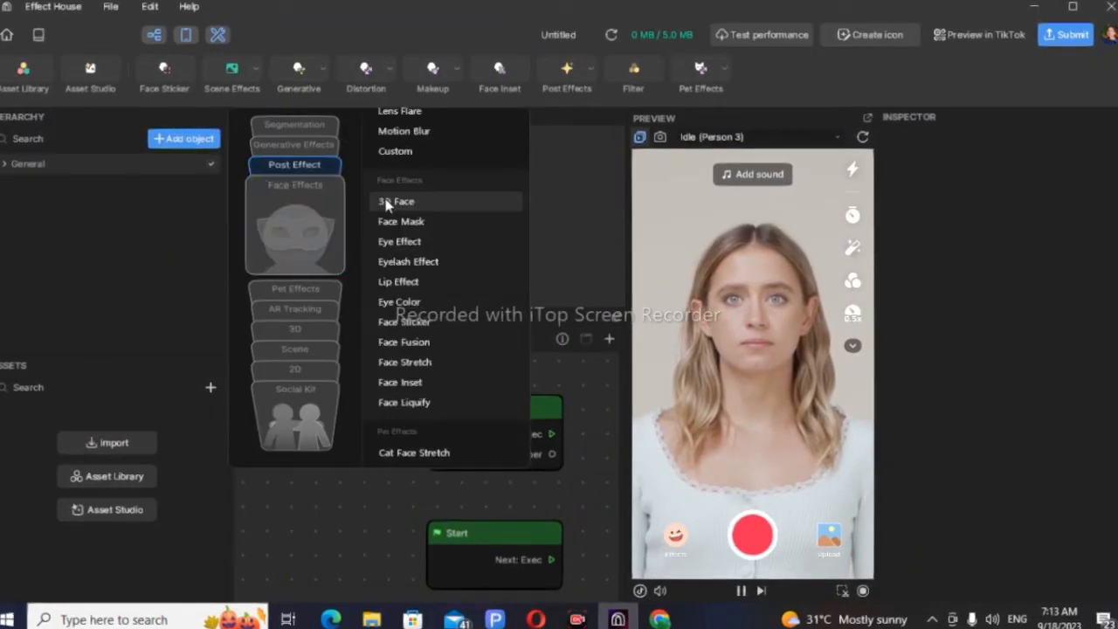
pyautogui.scroll(10, 386, 205)
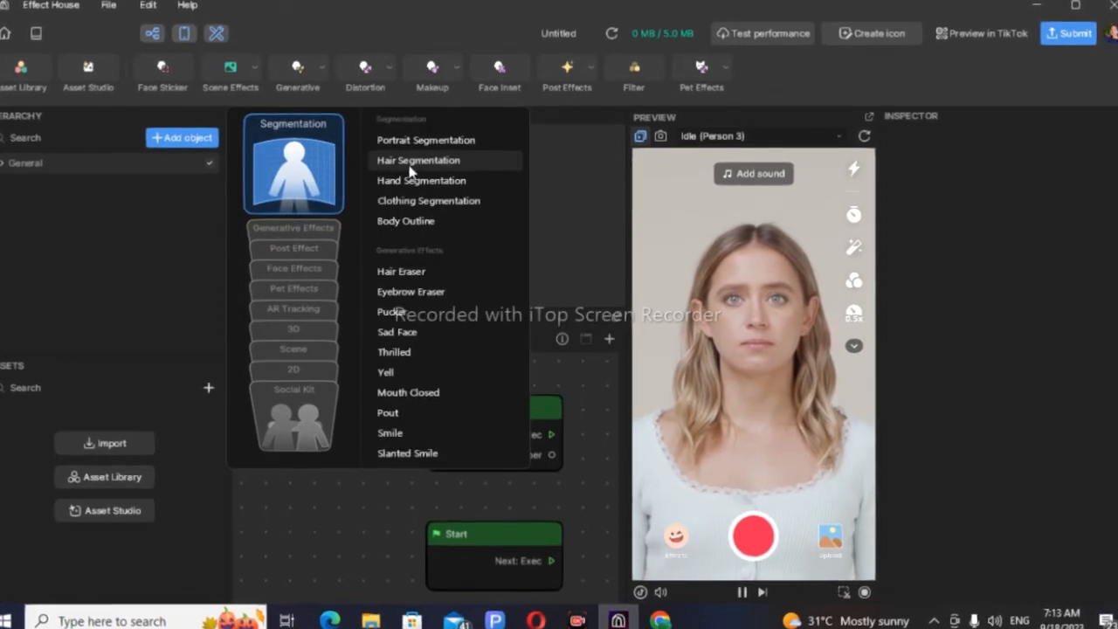
pyautogui.click(419, 141)
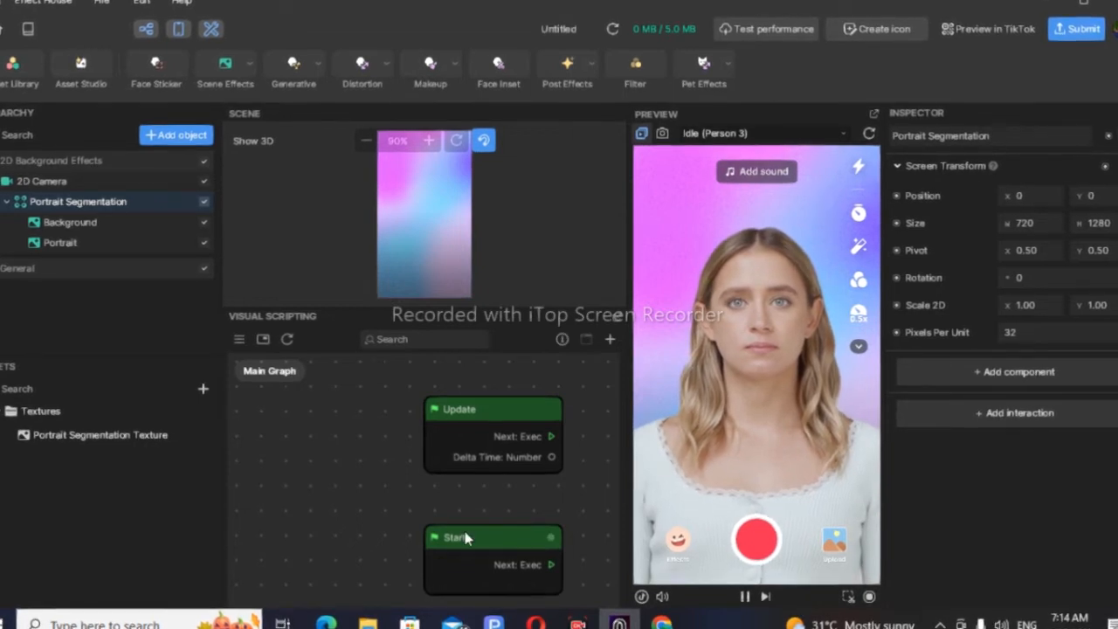
# Step: Move the Update and Start nodes aside in the Main Graph to free up space
pyautogui.scroll(-2, 469, 482)
pyautogui.scroll(-2, 469, 485)
pyautogui.moveTo(485, 460); pyautogui.dragTo(310, 414)
pyautogui.moveTo(480, 509); pyautogui.dragTo(321, 500)
# Step: Add a 3D Animation Controller node from the Utility category and place it beside the Update node
pyautogui.rightClick(420, 444)
pyautogui.click(444, 452)
pyautogui.moveTo(501, 409)
pyautogui.moveTo(500, 458)
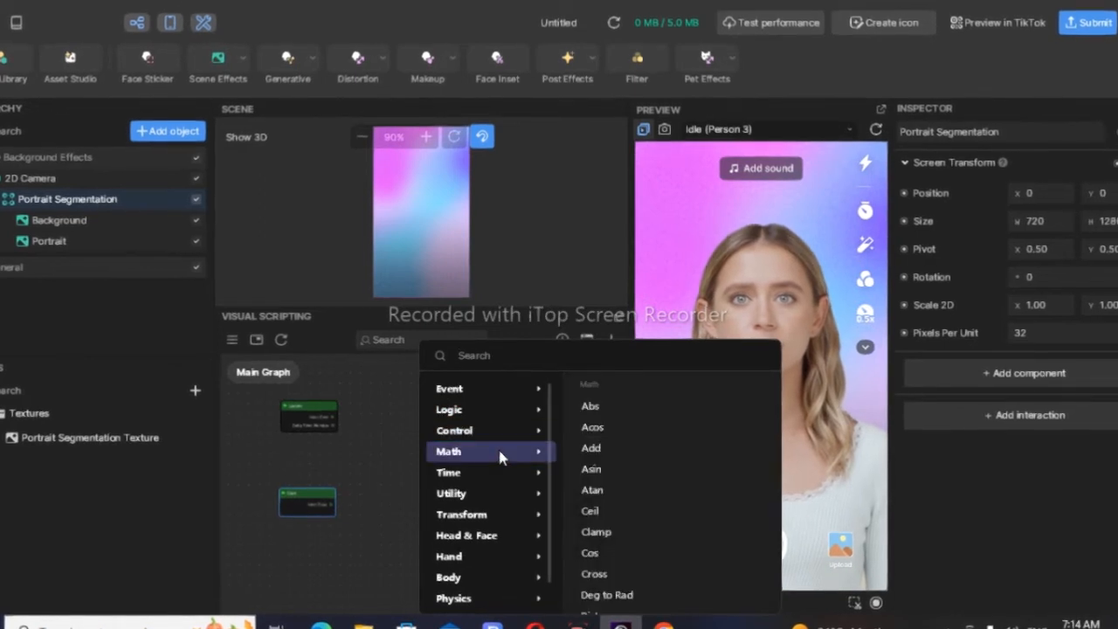
pyautogui.moveTo(493, 494)
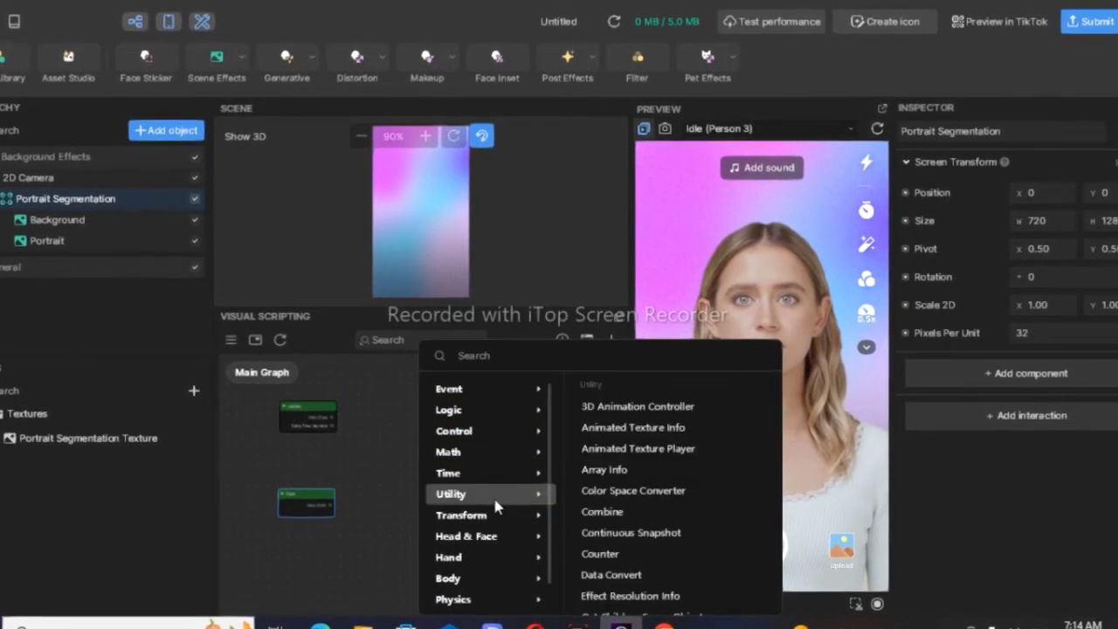
pyautogui.click(624, 409)
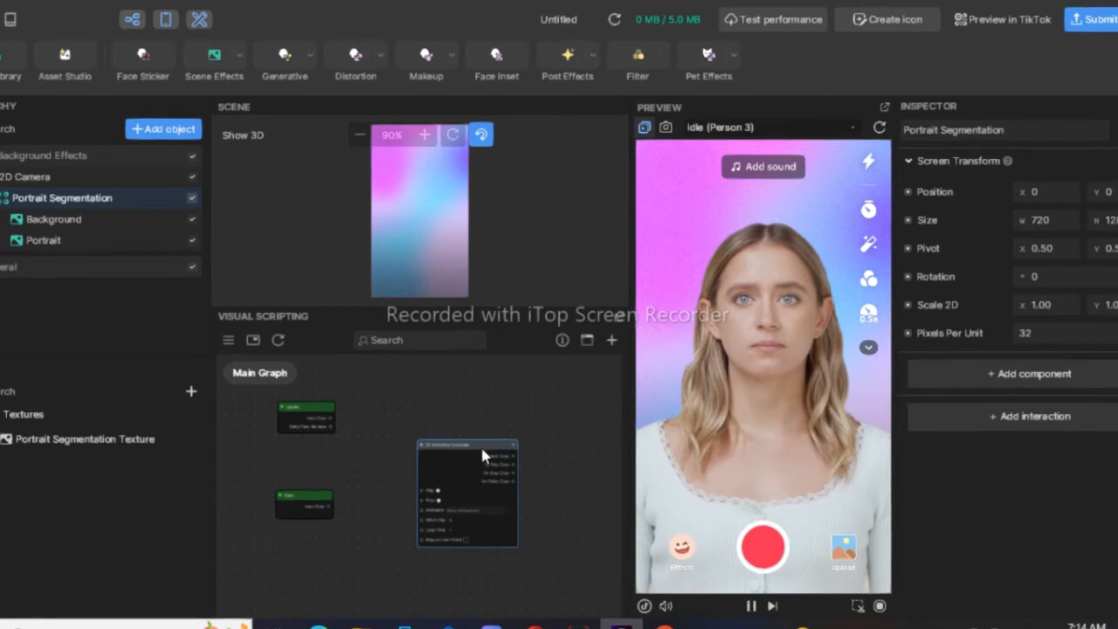
pyautogui.moveTo(480, 444); pyautogui.dragTo(428, 412)
# Step: Try to connect the Update node's Delta Time output to the 3D Animation Controller, and move the controller farther from the Update node
pyautogui.moveTo(333, 418); pyautogui.dragTo(372, 468)
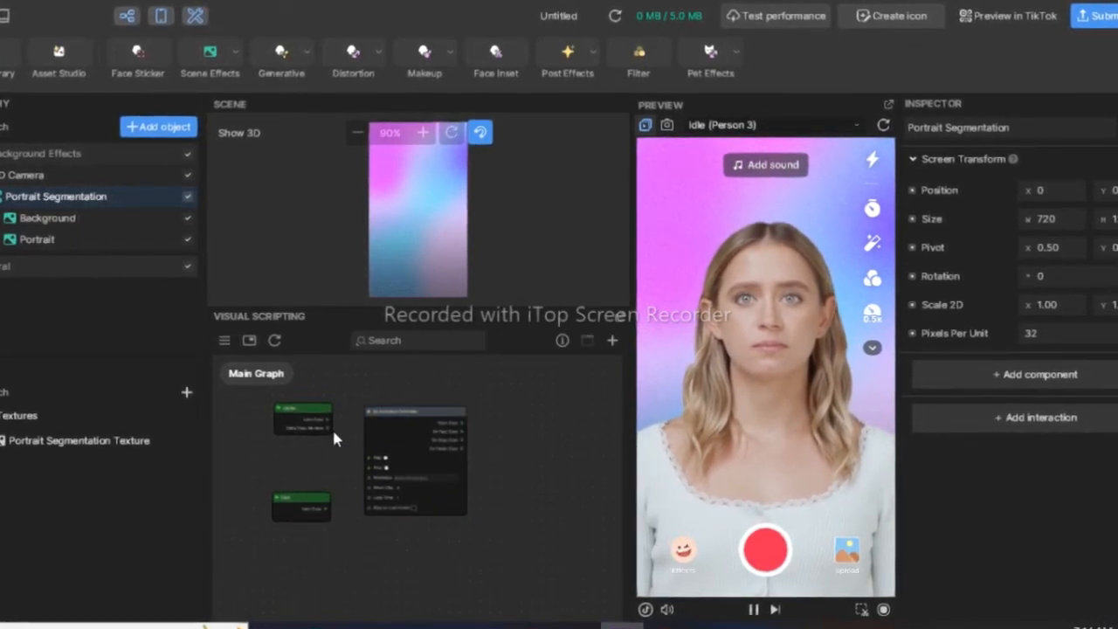
pyautogui.moveTo(327, 428); pyautogui.dragTo(370, 476)
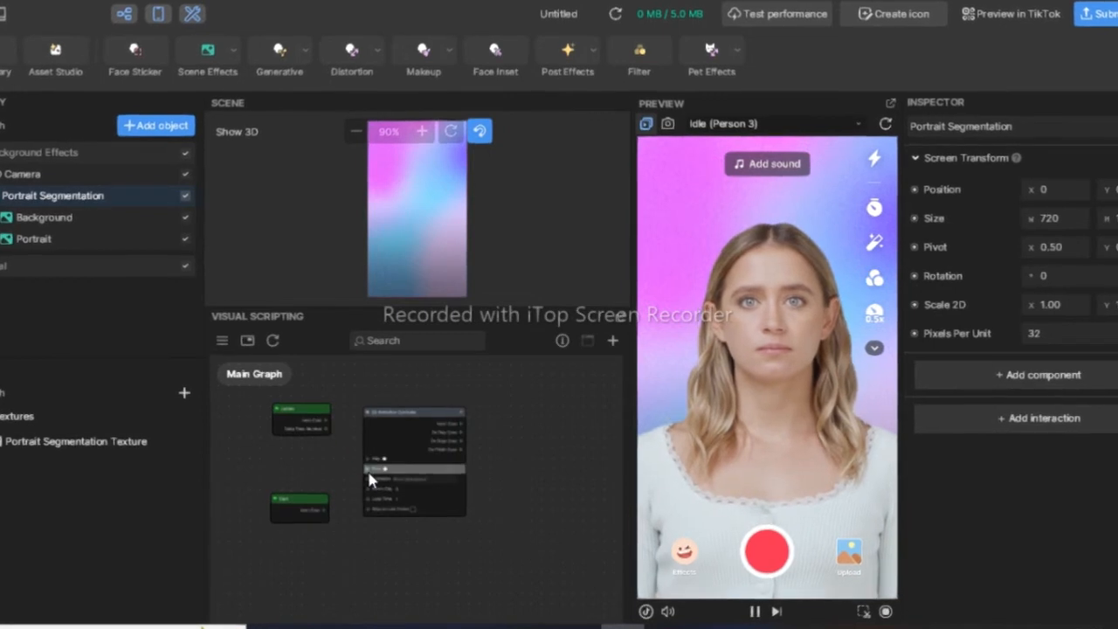
pyautogui.moveTo(402, 412); pyautogui.dragTo(441, 410)
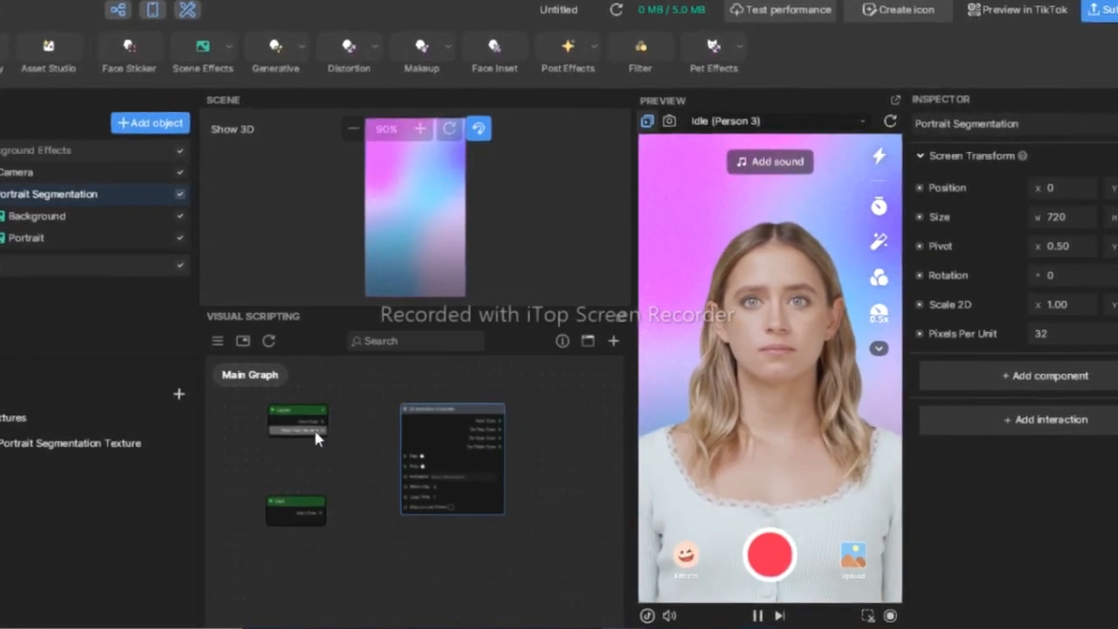
pyautogui.click(325, 429)
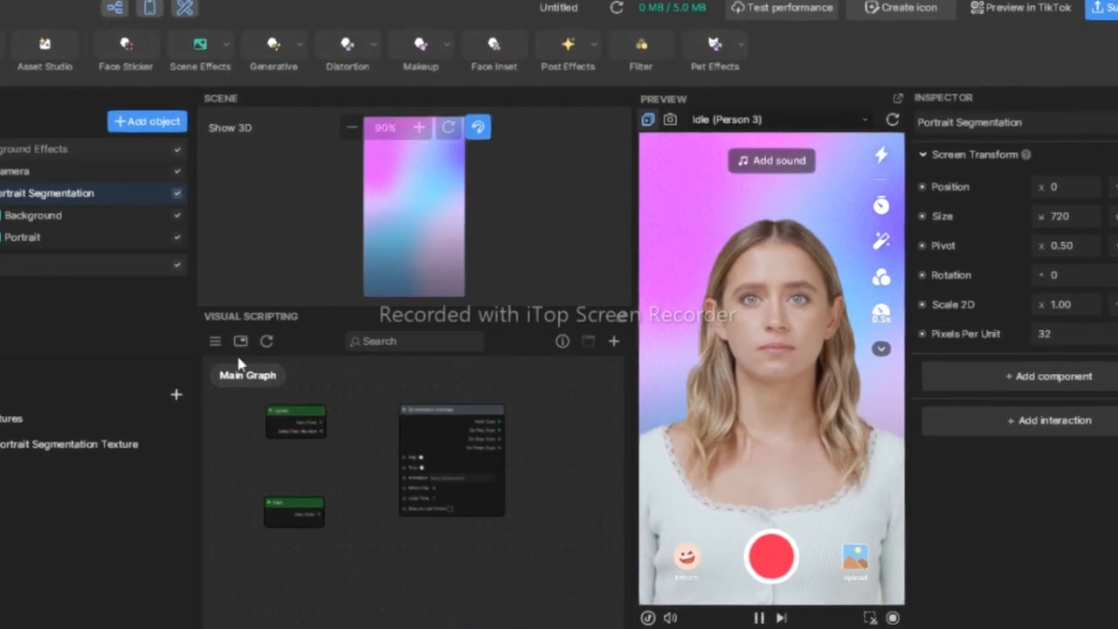
# Step: Import the image i (5) from Local Disk (E:) and use it as the Background object's texture
pyautogui.click(72, 214)
pyautogui.moveTo(427, 244)
pyautogui.mouseDown()
pyautogui.moveTo(516, 243)
pyautogui.moveTo(421, 240)
pyautogui.mouseUp()
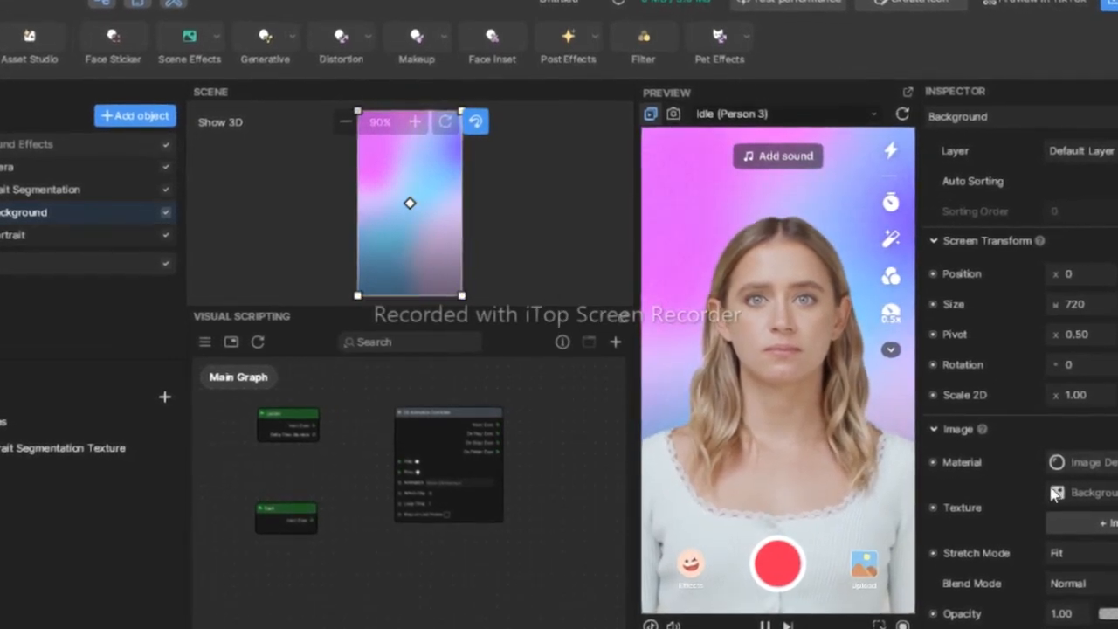
pyautogui.scroll(-3, 1082, 486)
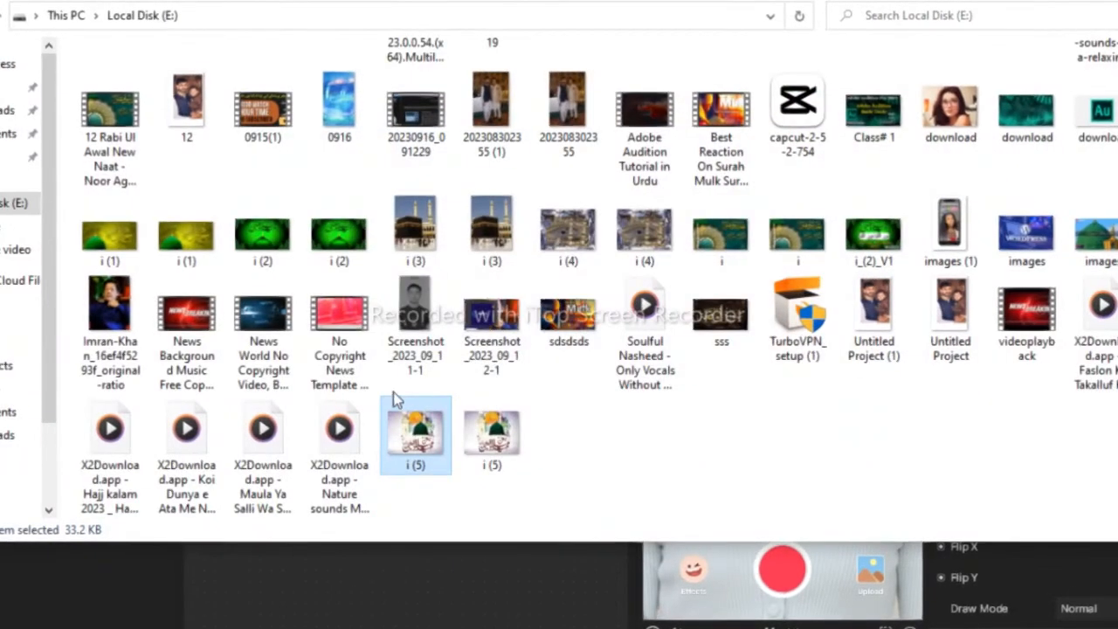
pyautogui.moveTo(425, 454); pyautogui.dragTo(67, 612)
pyautogui.moveTo(490, 437); pyautogui.dragTo(54, 614)
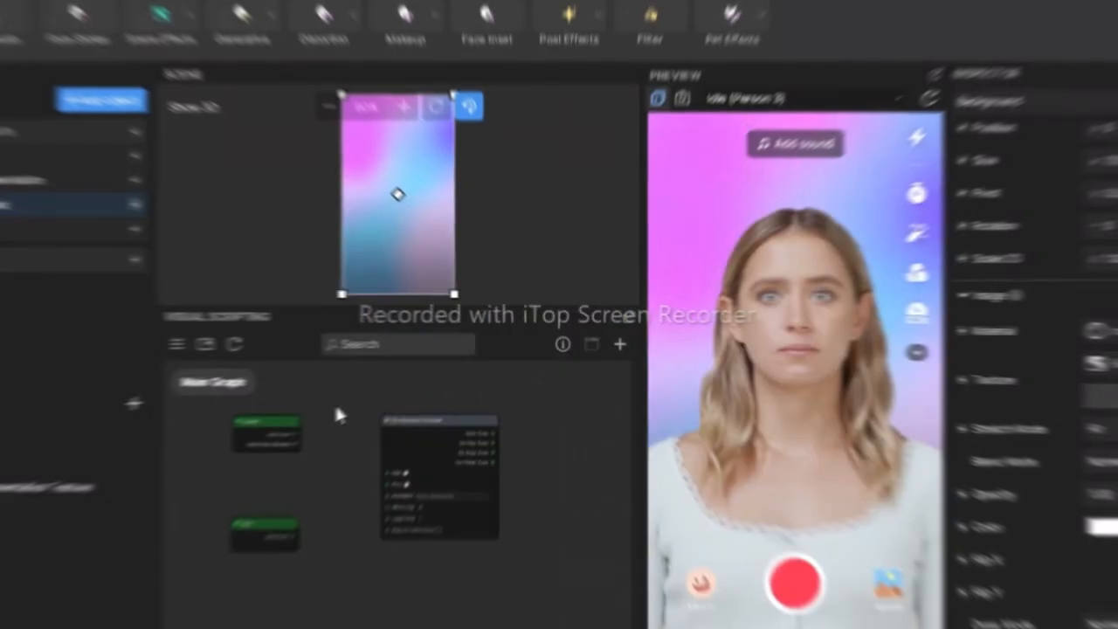
pyautogui.click(31, 502)
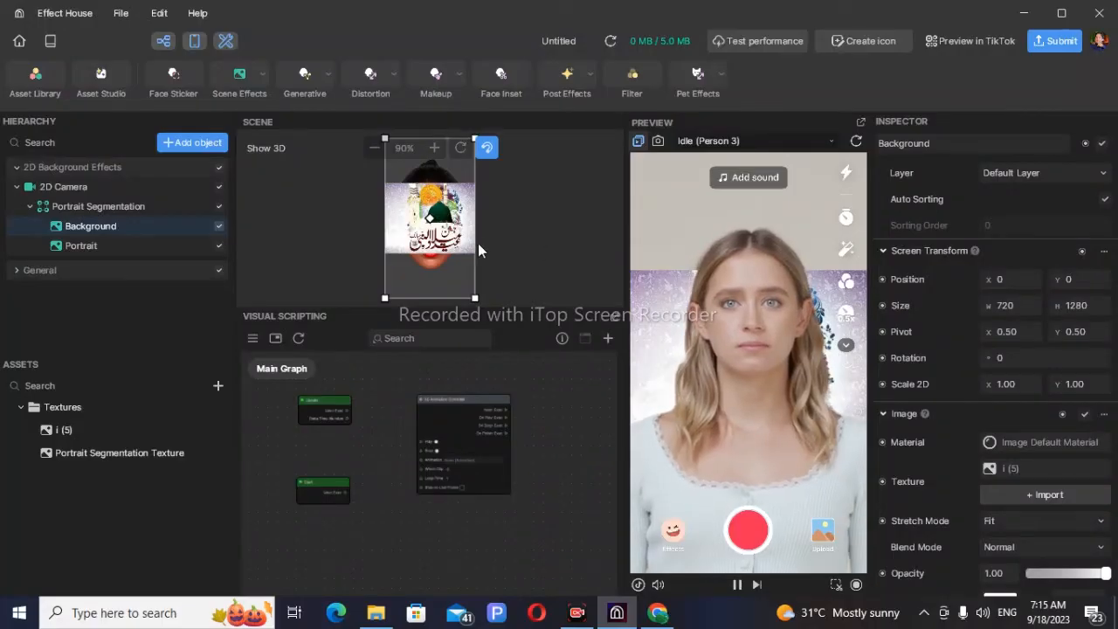
# Step: Enlarge the Background image to about 1041 by 2022 and shift it over the upper part of the frame
pyautogui.moveTo(455, 228); pyautogui.dragTo(476, 266)
pyautogui.moveTo(501, 325); pyautogui.dragTo(516, 356)
pyautogui.moveTo(472, 250); pyautogui.dragTo(428, 225)
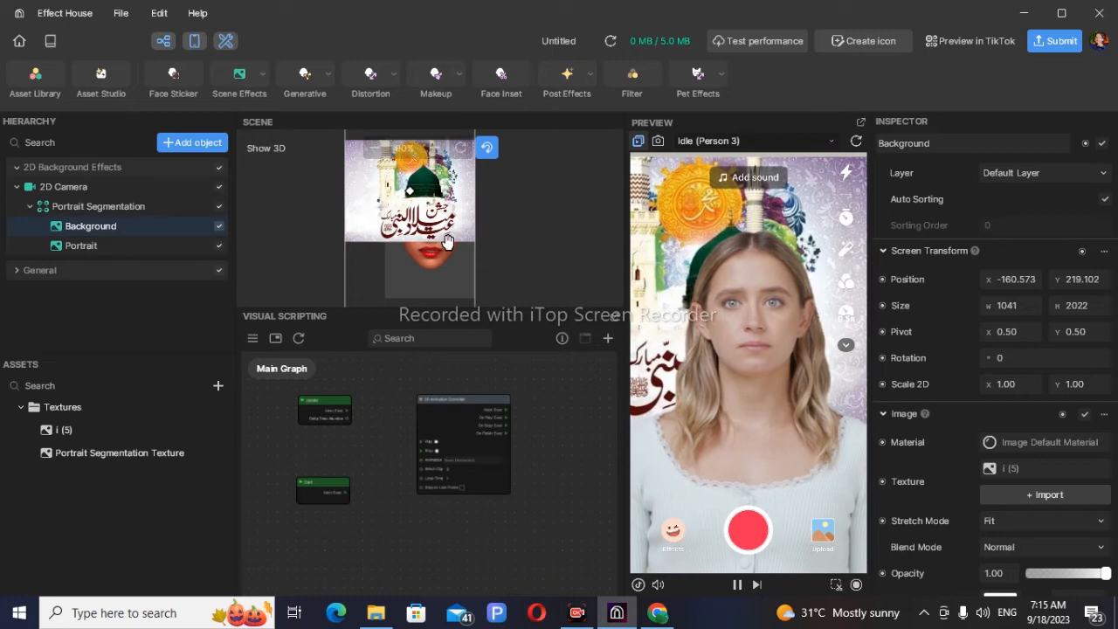
pyautogui.moveTo(457, 228); pyautogui.dragTo(461, 228)
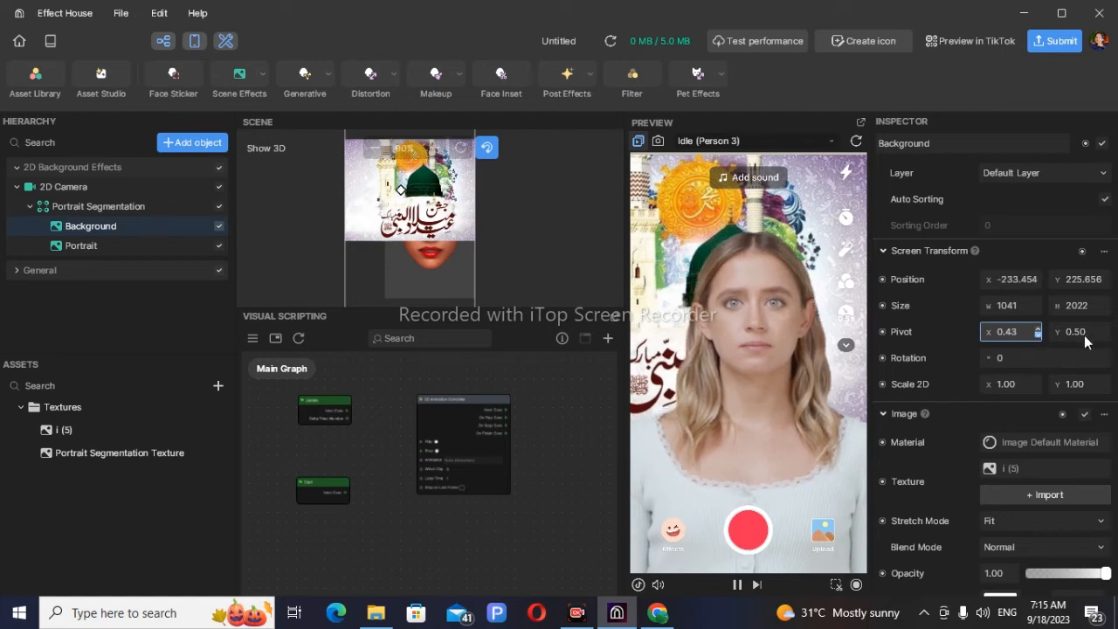
# Step: Set the Background's pivot to X 0.43, Y 0.46 and its rotation to 359.9
pyautogui.click(1107, 337)
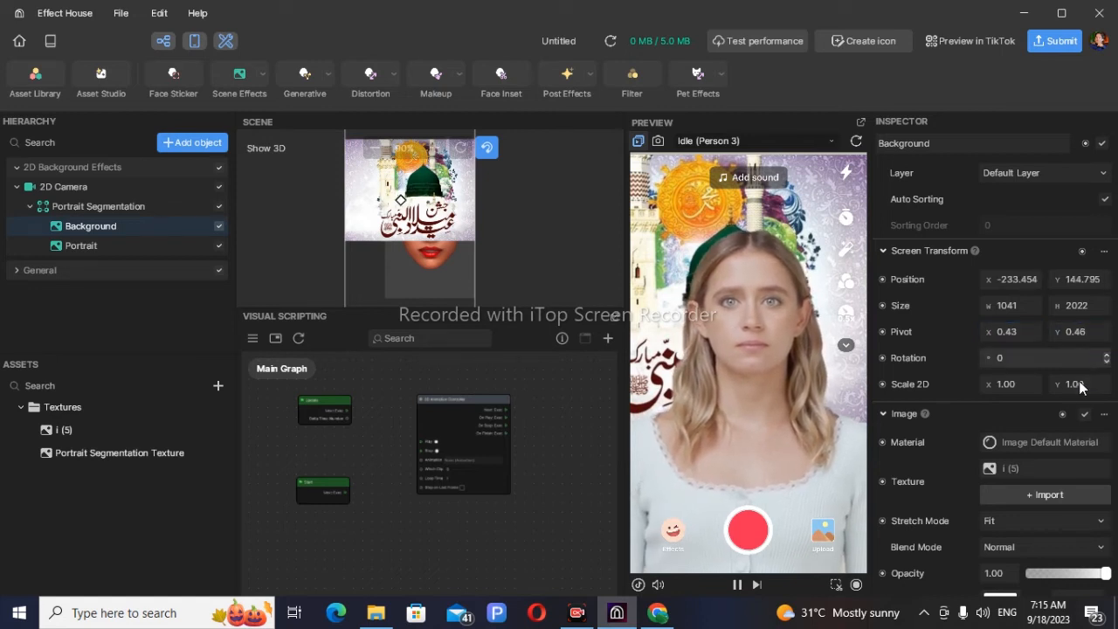
pyautogui.click(1107, 362)
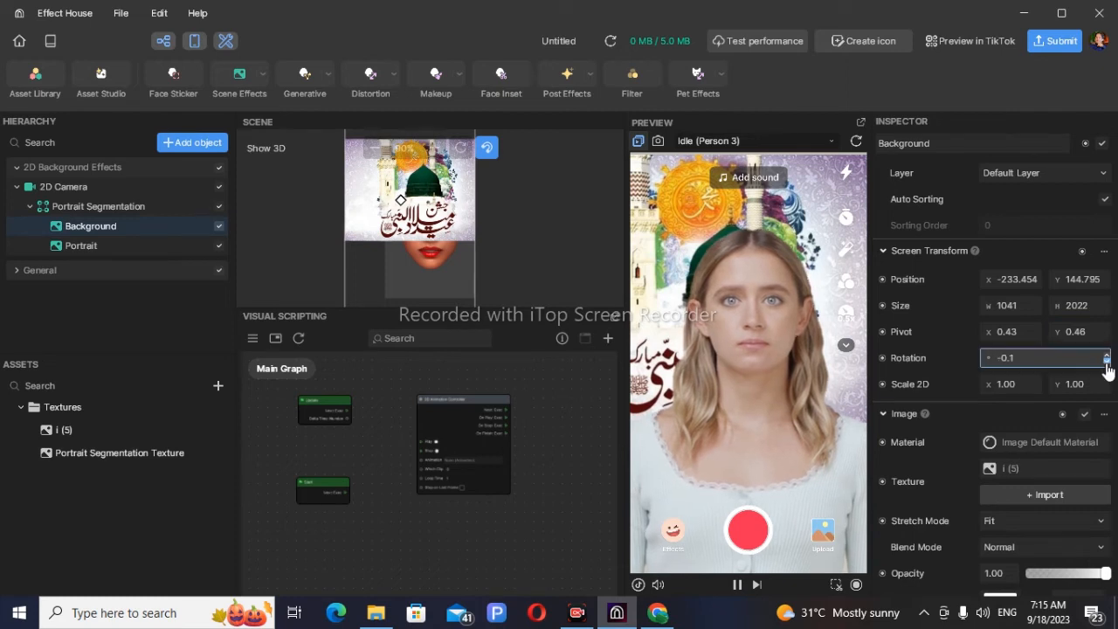
pyautogui.click(1107, 355)
pyautogui.click(1107, 355)
pyautogui.click(1107, 354)
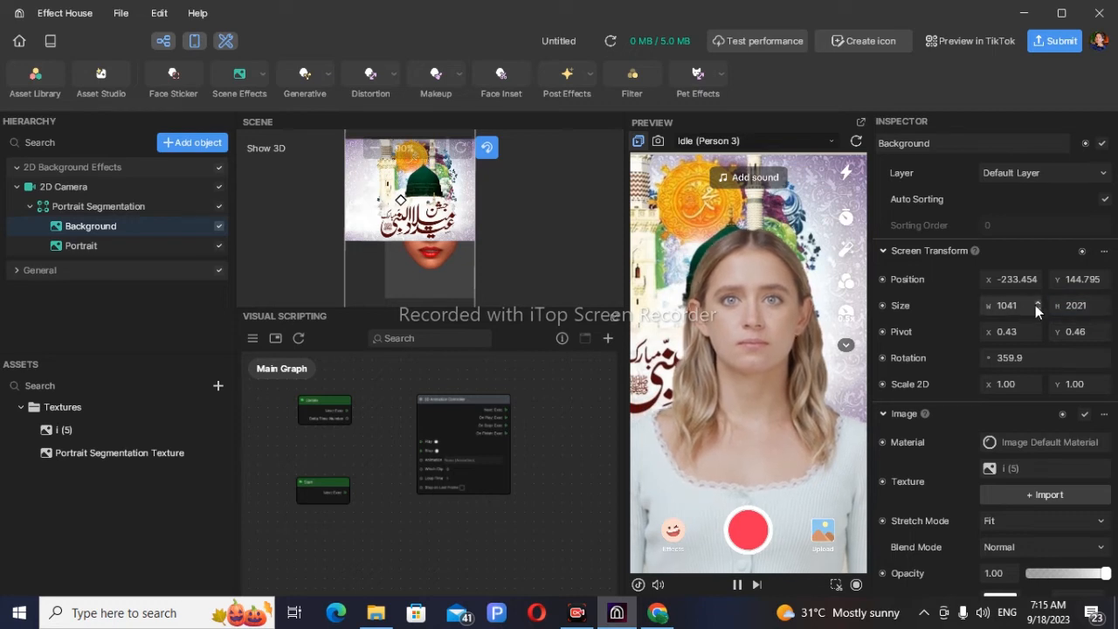
# Step: Reduce the Background's horizontal scale to 0.87 and move it to about X -70, Y 151
pyautogui.click(1037, 387)
pyautogui.click(1038, 388)
pyautogui.click(1038, 388)
pyautogui.click(1038, 388)
pyautogui.click(1037, 388)
pyautogui.click(1038, 388)
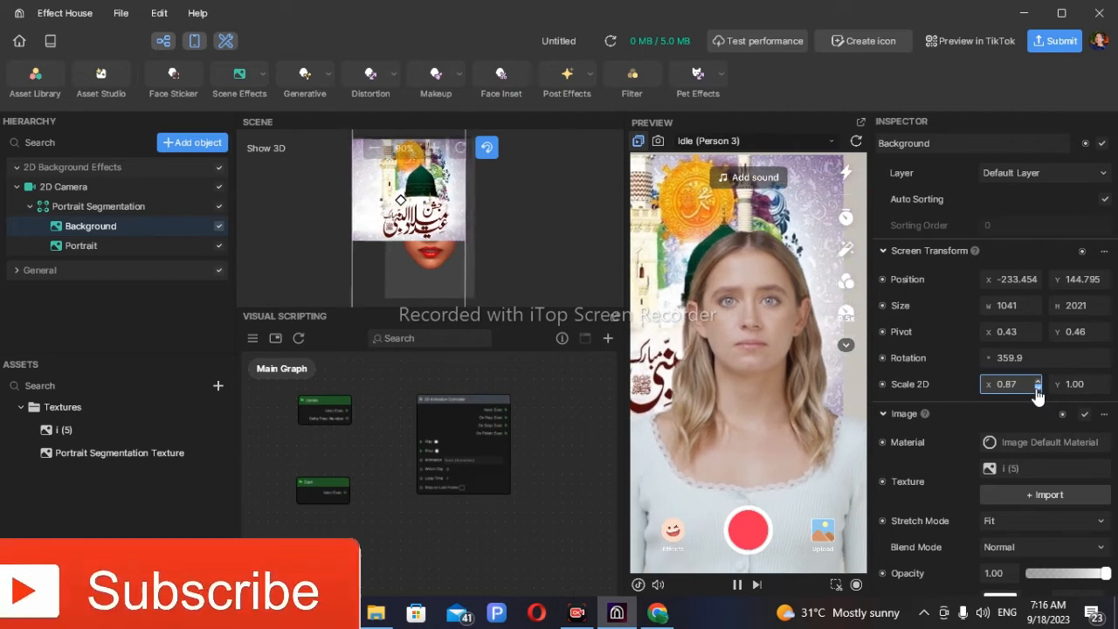
pyautogui.moveTo(426, 201); pyautogui.dragTo(444, 200)
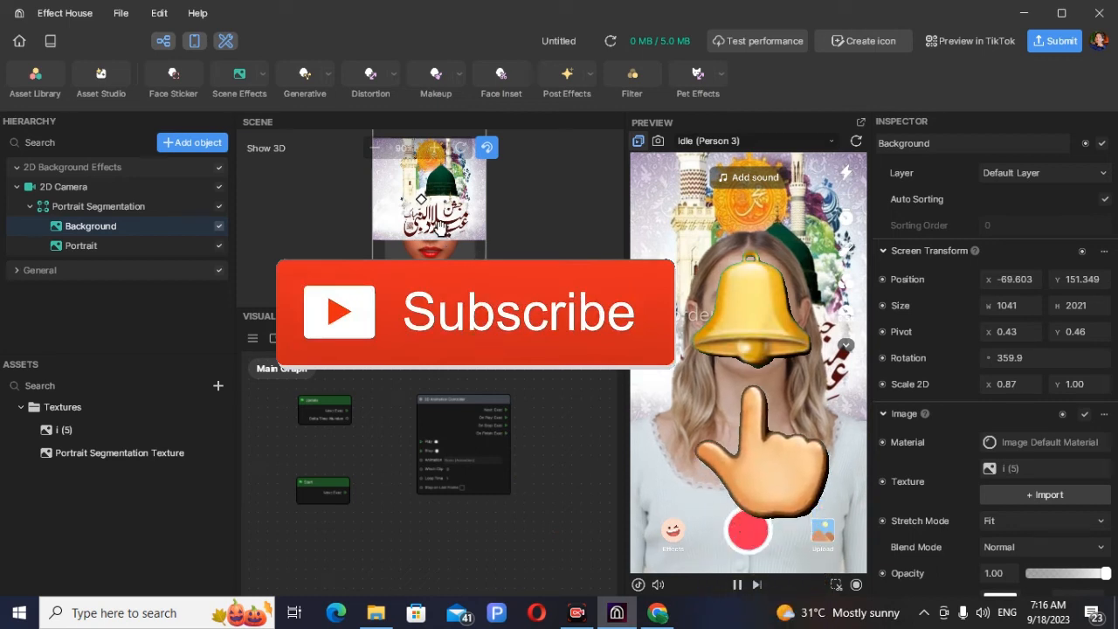
# Step: Enlarge the Background to about 1886 by 3873 and reposition it at about X -247, Y 323
pyautogui.scroll(-2, 448, 252)
pyautogui.scroll(-4, 448, 252)
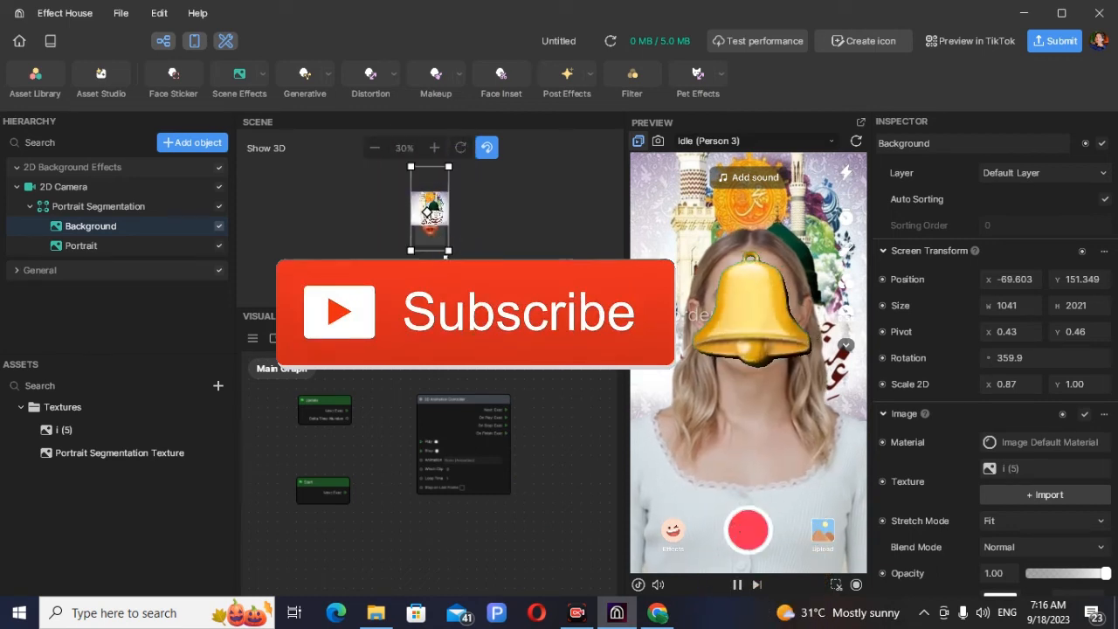
pyautogui.moveTo(449, 253); pyautogui.dragTo(451, 229)
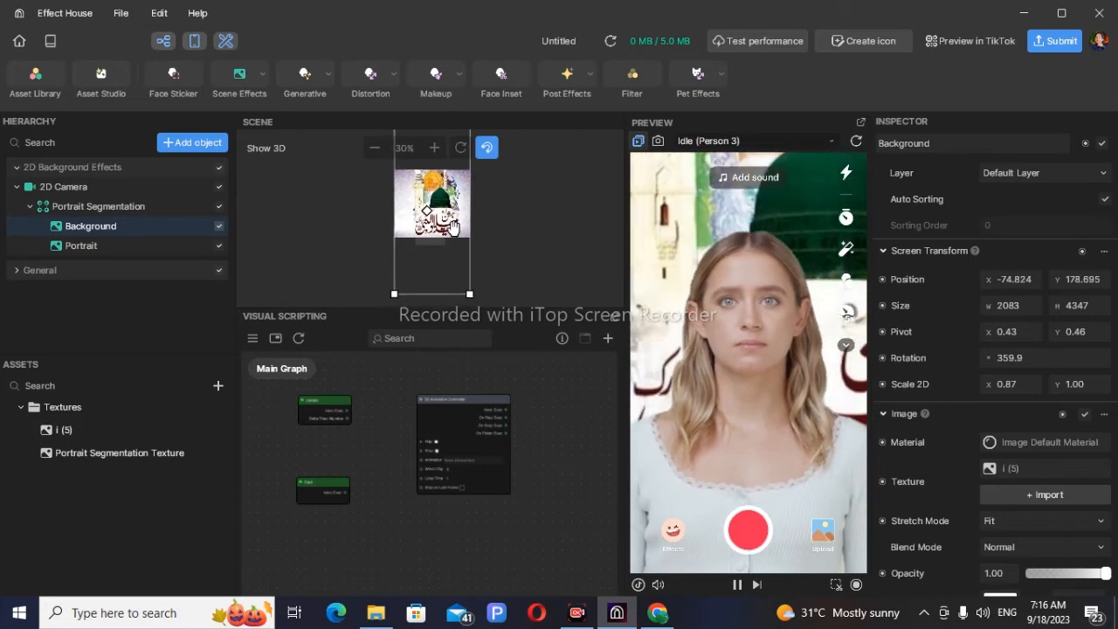
pyautogui.moveTo(469, 295); pyautogui.dragTo(462, 275)
pyautogui.moveTo(448, 221); pyautogui.dragTo(445, 224)
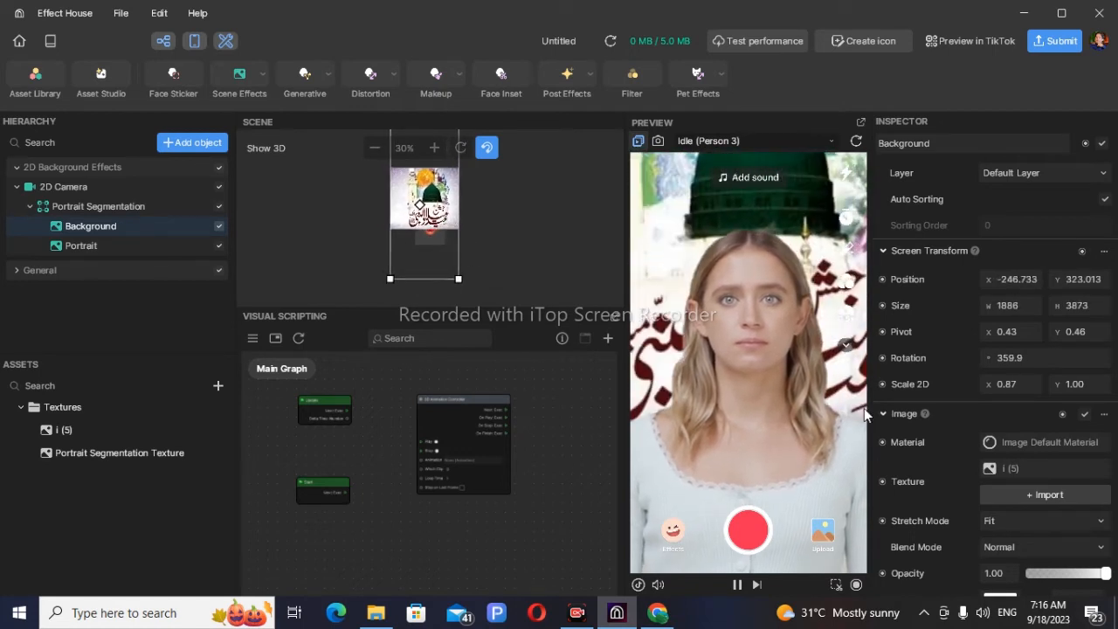
# Step: Narrow the Background to a horizontal scale of 0.66 and move it to about X -188, Y 402
pyautogui.click(1037, 389)
pyautogui.click(1038, 388)
pyautogui.click(1038, 389)
pyautogui.click(1038, 389)
pyautogui.click(1038, 389)
pyautogui.click(1038, 389)
pyautogui.click(1038, 389)
pyautogui.click(1037, 389)
pyautogui.click(1038, 389)
pyautogui.click(1038, 389)
pyautogui.click(1037, 389)
pyautogui.click(1037, 389)
pyautogui.click(1038, 388)
pyautogui.click(1038, 389)
pyautogui.click(1038, 388)
pyautogui.click(1038, 389)
pyautogui.click(1038, 389)
pyautogui.click(1038, 389)
pyautogui.click(1038, 389)
pyautogui.click(1038, 389)
pyautogui.moveTo(426, 216); pyautogui.dragTo(430, 212)
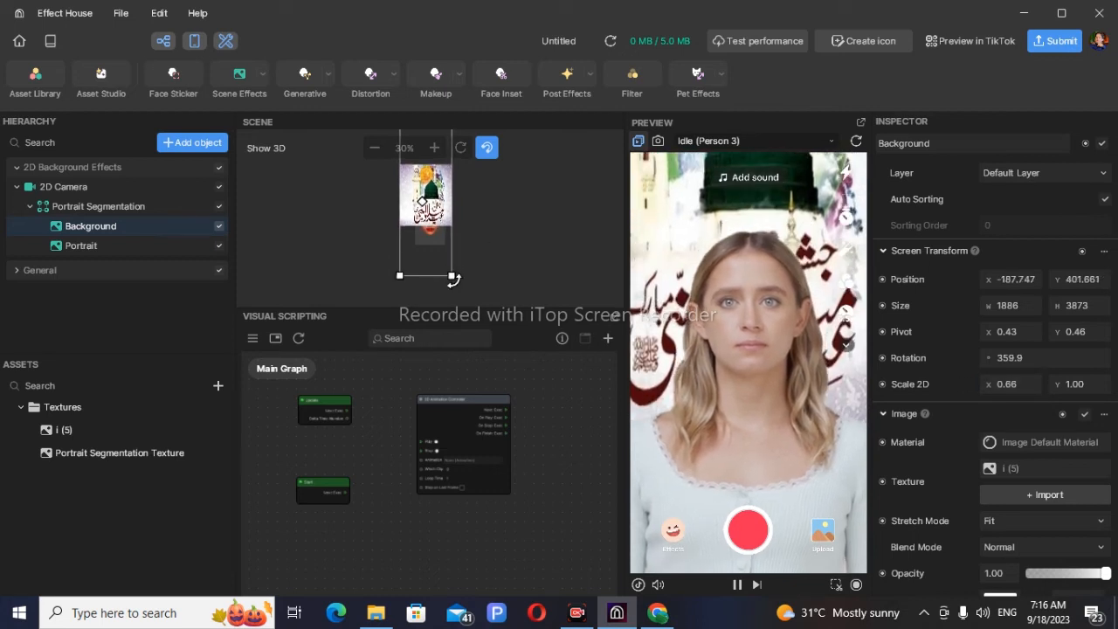
# Step: Shrink the Background to about 1138 by 1548 and raise its horizontal scale to 0.84
pyautogui.moveTo(452, 277); pyautogui.dragTo(434, 225)
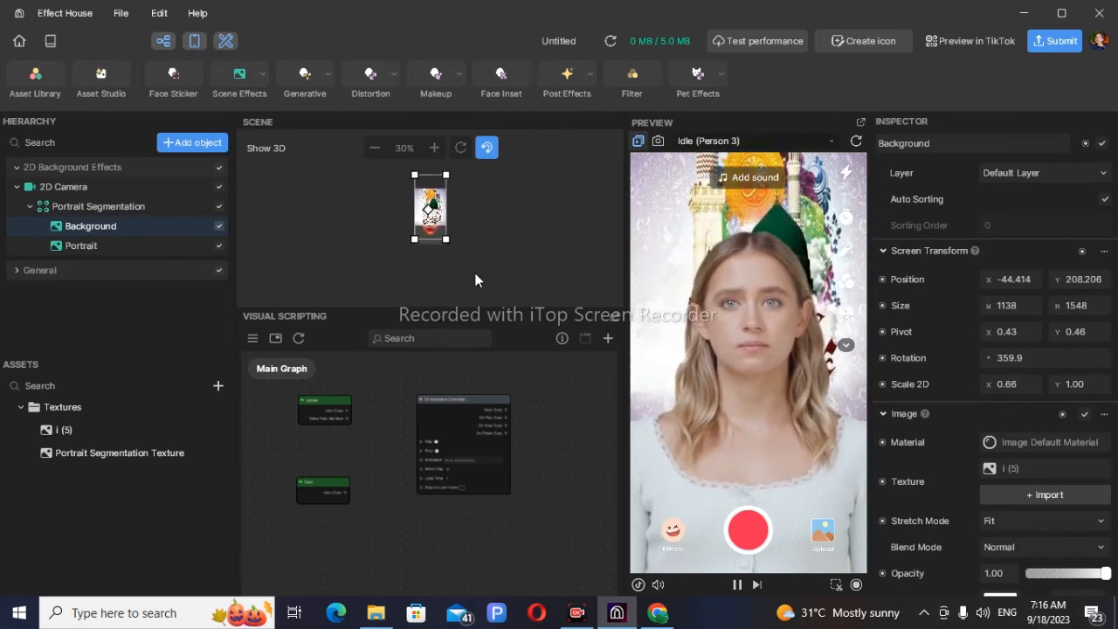
pyautogui.click(1037, 385)
pyautogui.click(1038, 385)
pyautogui.click(1038, 385)
pyautogui.click(1037, 385)
pyautogui.click(1038, 385)
pyautogui.click(1038, 385)
pyautogui.click(1038, 385)
pyautogui.click(1037, 386)
pyautogui.click(1037, 386)
pyautogui.click(1038, 385)
pyautogui.click(1038, 385)
pyautogui.click(1038, 385)
pyautogui.click(1038, 385)
pyautogui.click(1038, 385)
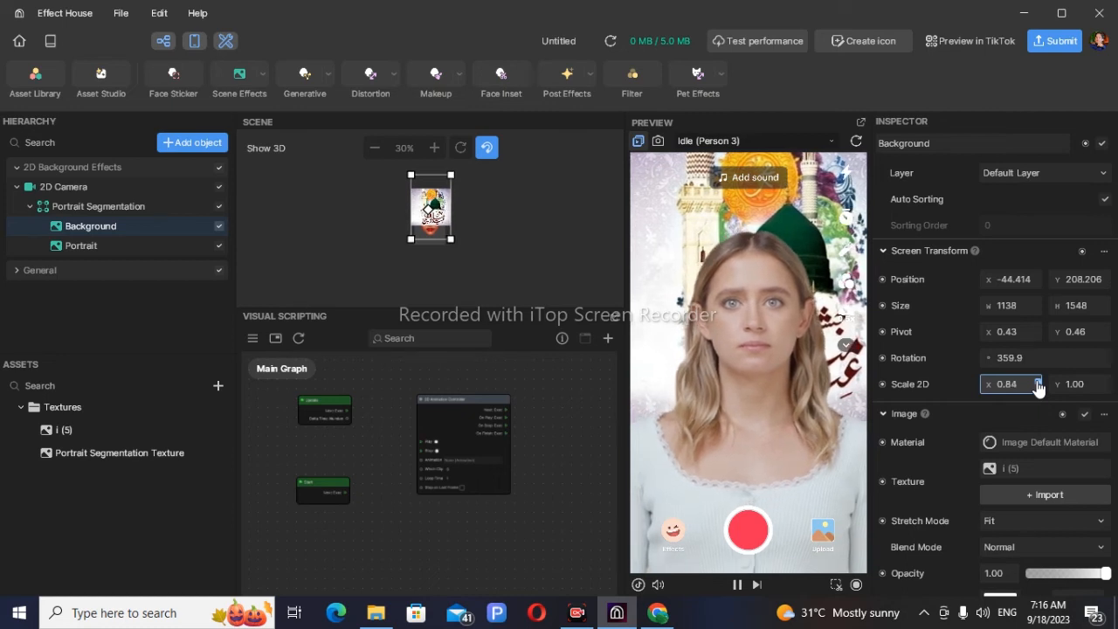
# Step: Move the Background to about X -123, Y 189 and set its horizontal scale to 0.86
pyautogui.moveTo(438, 203); pyautogui.dragTo(435, 197)
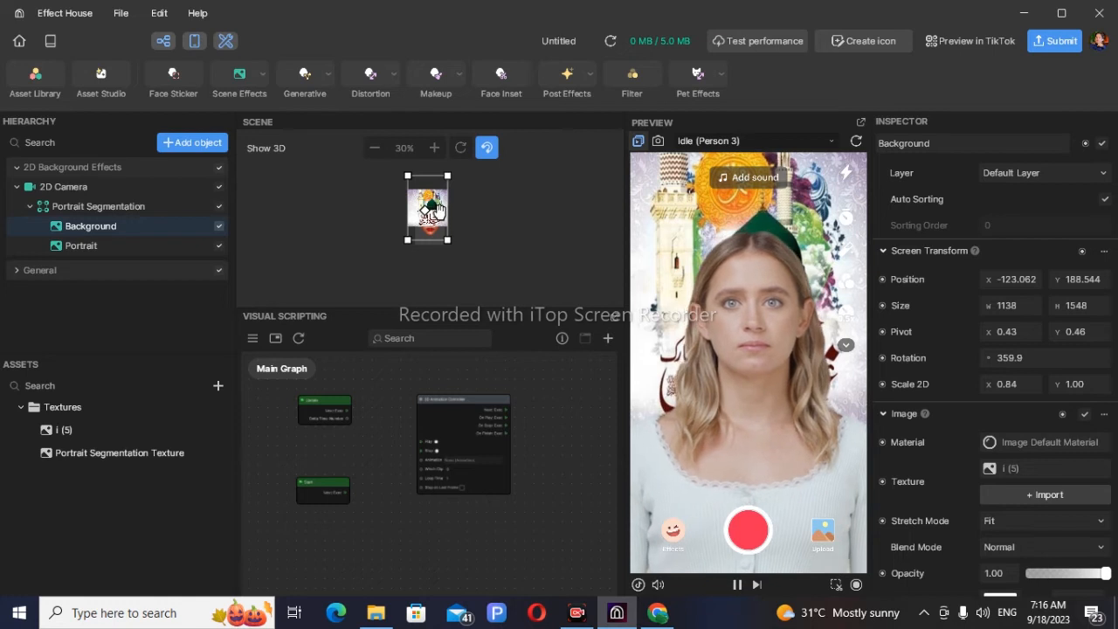
pyautogui.click(1038, 382)
pyautogui.click(1038, 382)
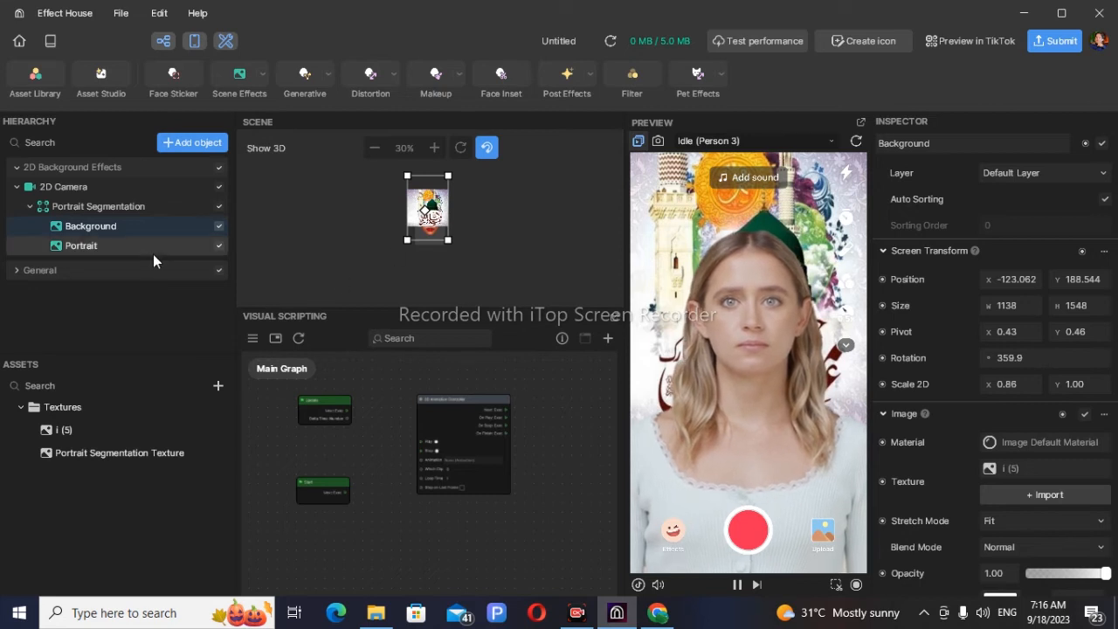
# Step: Toggle the 2D Camera off and on to compare the preview, and look through the Environment preview media
pyautogui.click(218, 186)
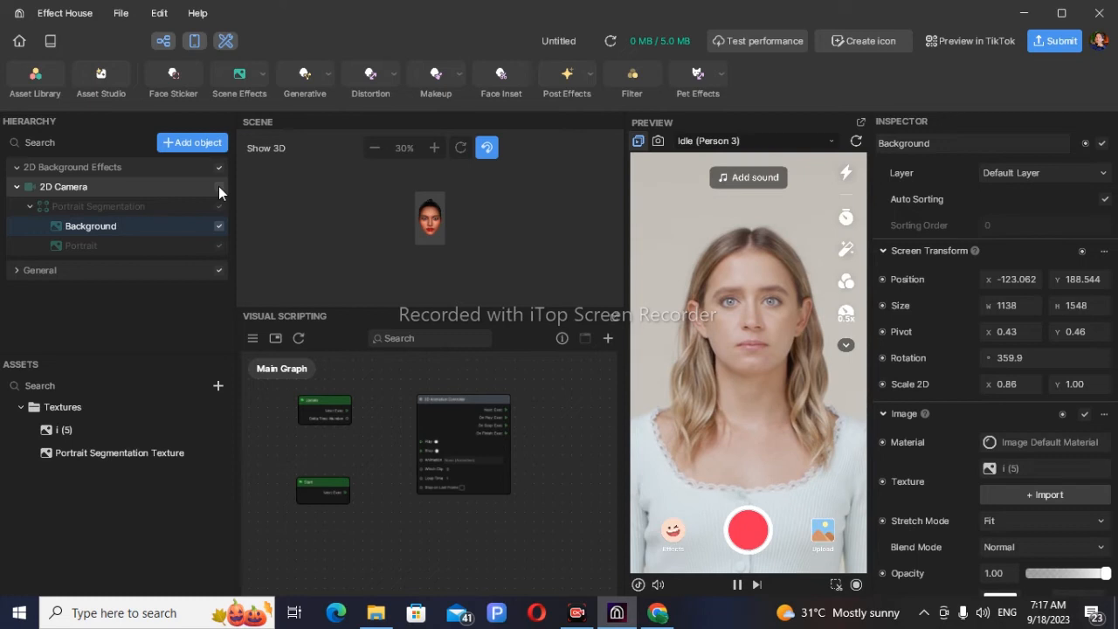
pyautogui.click(218, 186)
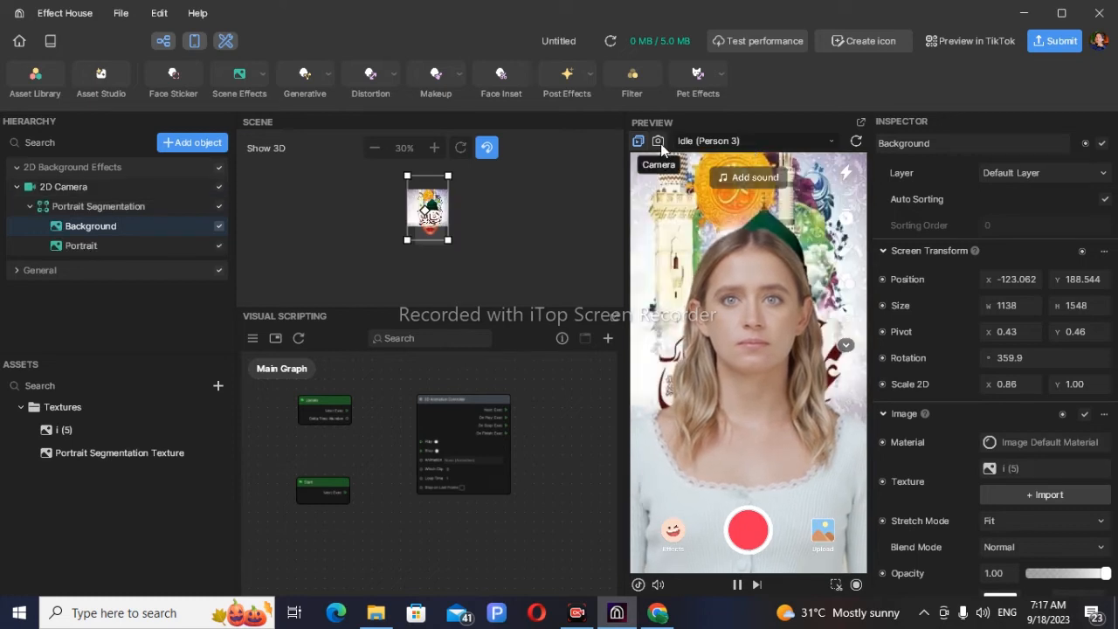
pyautogui.click(743, 141)
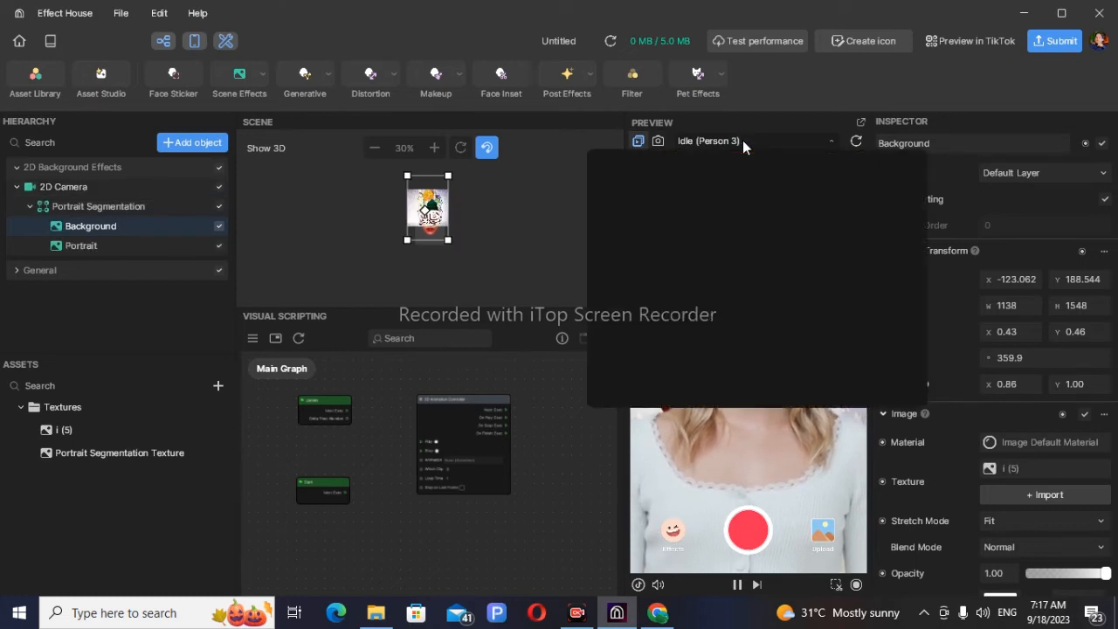
pyautogui.click(638, 295)
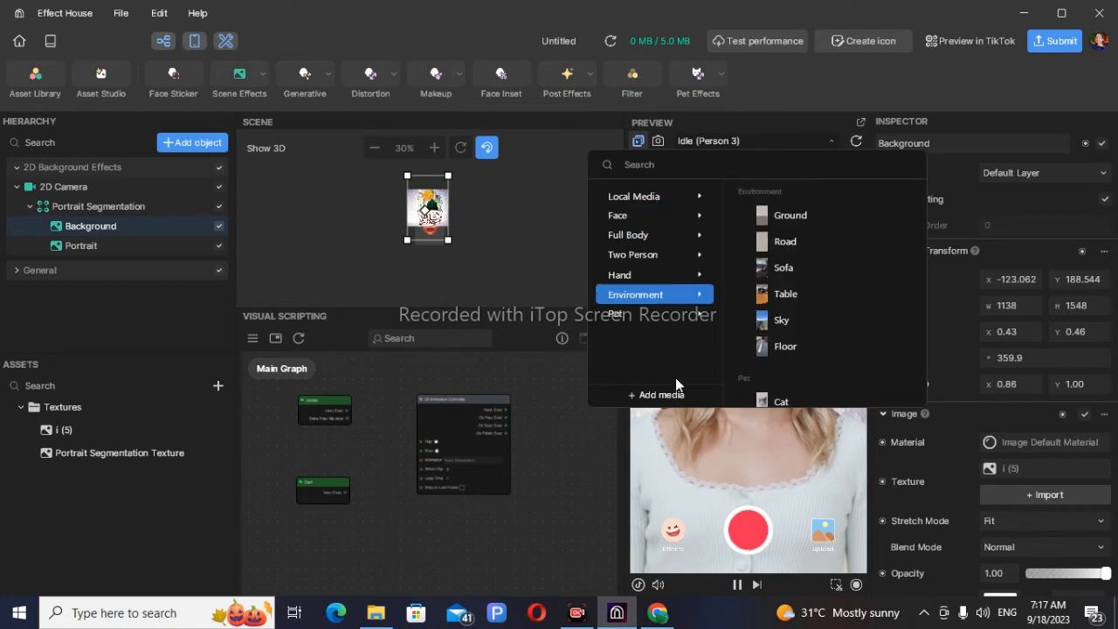
pyautogui.click(551, 191)
# Step: Switch the preview to the live HD Pro Webcam C920 camera and minimize the Effect House window
pyautogui.click(661, 148)
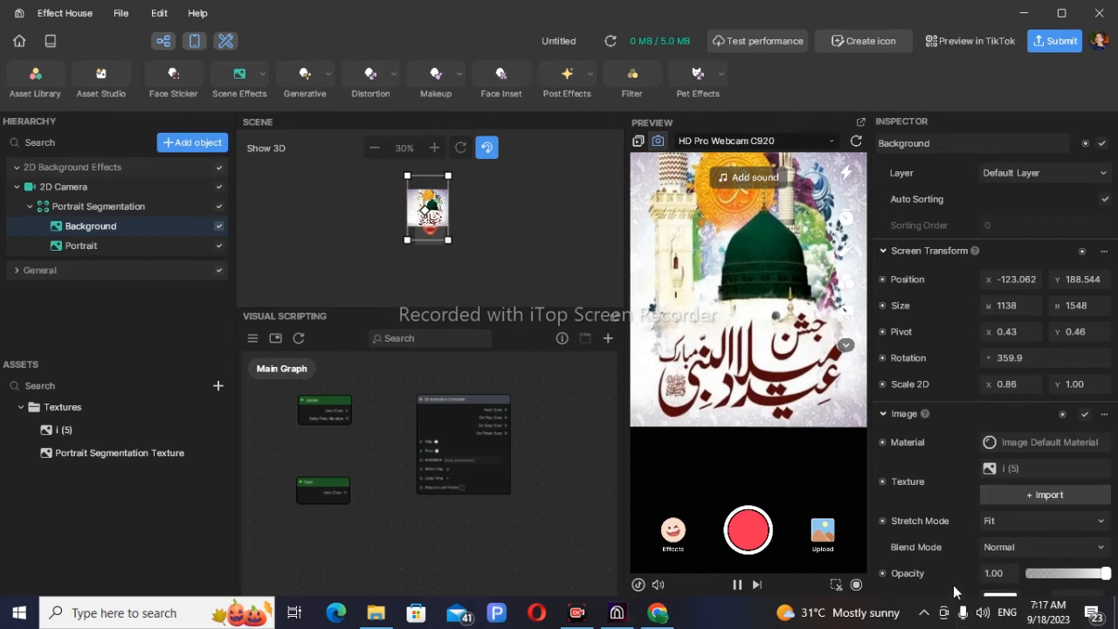
pyautogui.click(1025, 14)
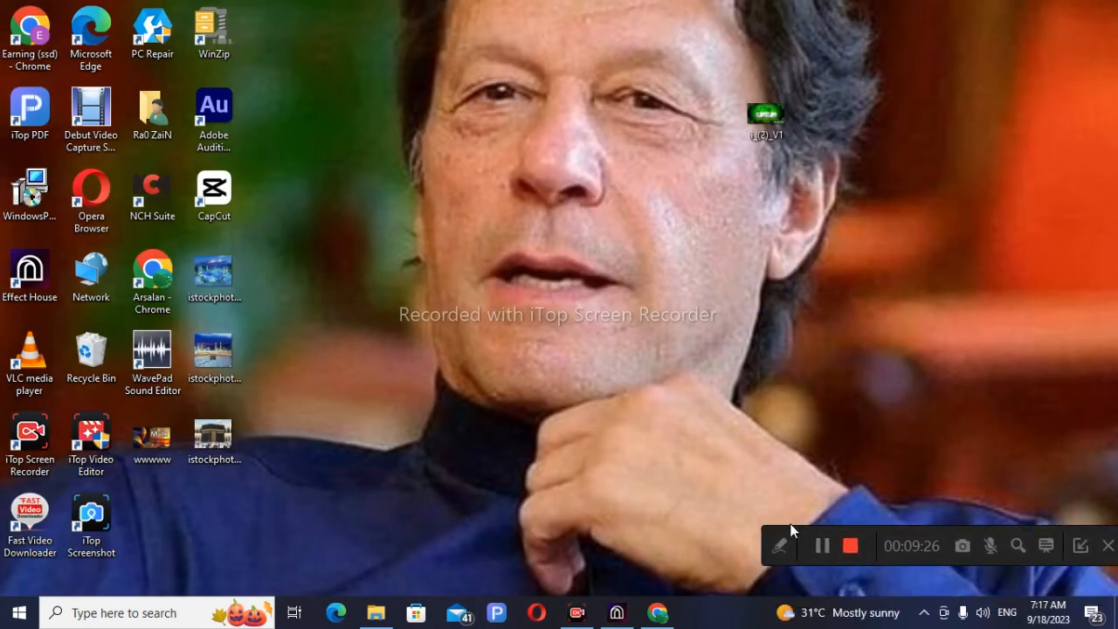
pyautogui.click(823, 540)
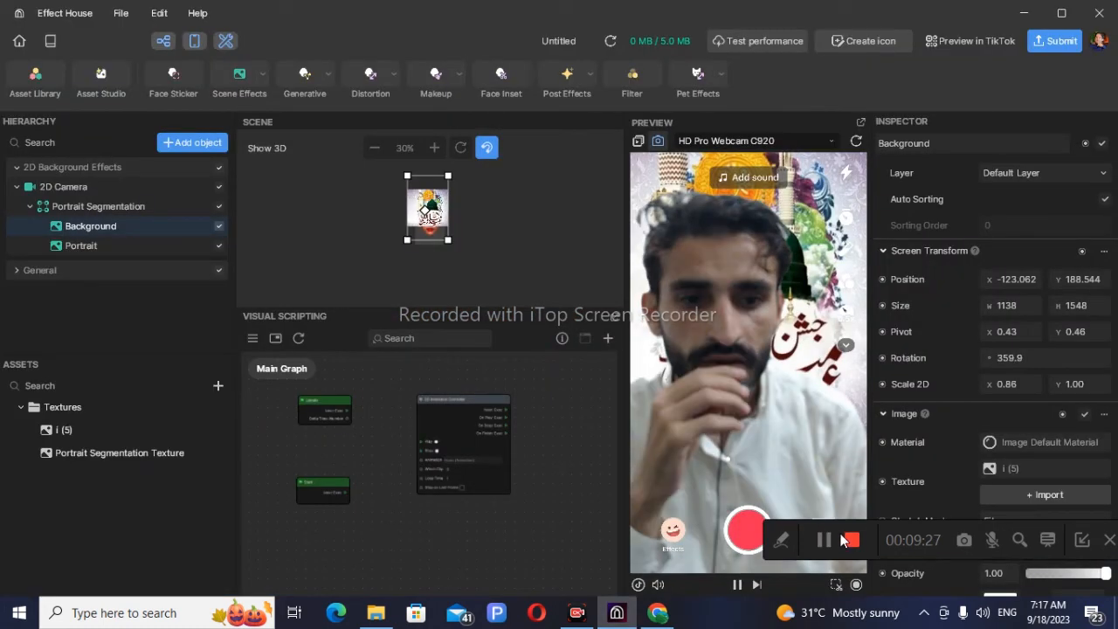
pyautogui.moveTo(842, 538); pyautogui.dragTo(817, 599)
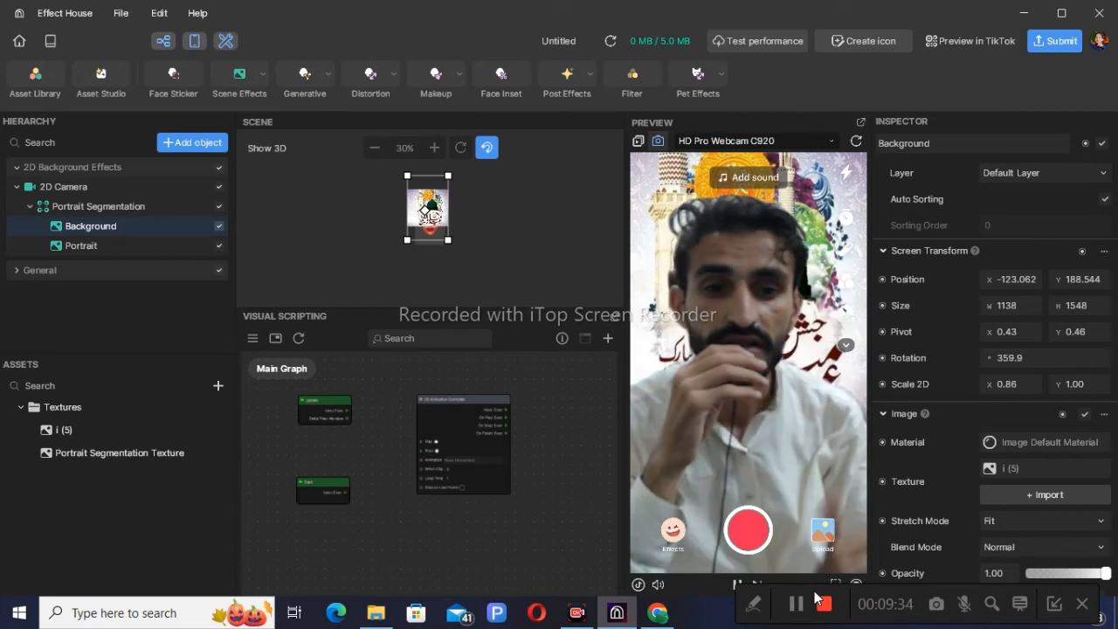
# Step: Switch the preview to the Idle (Person 3) sample and move the Background to about X -143, Y 130
pyautogui.click(638, 142)
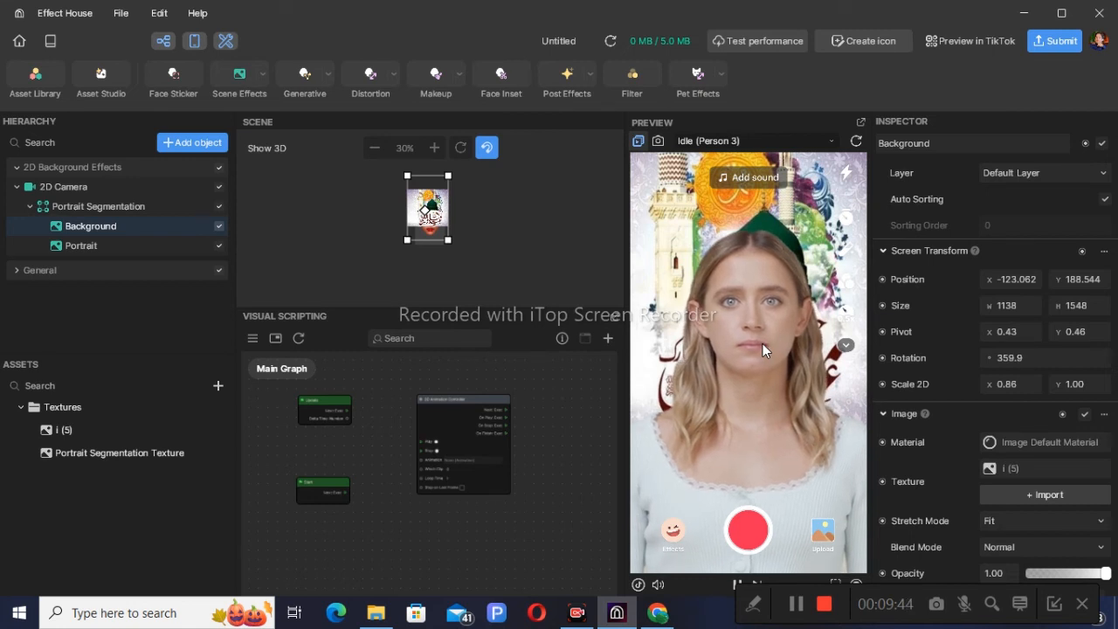
pyautogui.moveTo(434, 198); pyautogui.dragTo(434, 193)
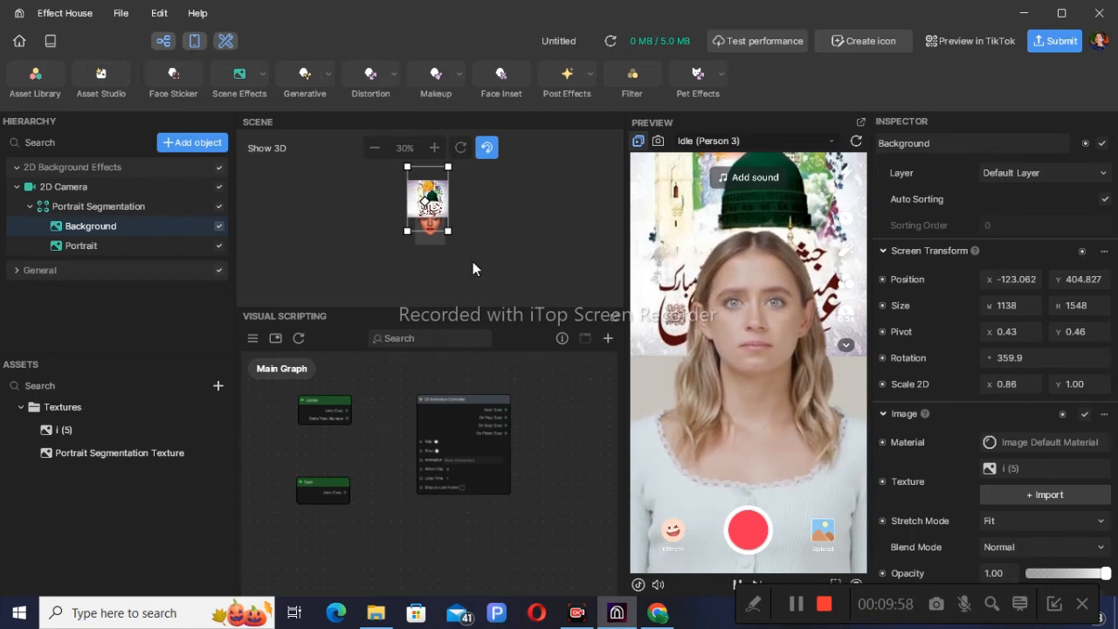
pyautogui.moveTo(432, 210); pyautogui.dragTo(435, 214)
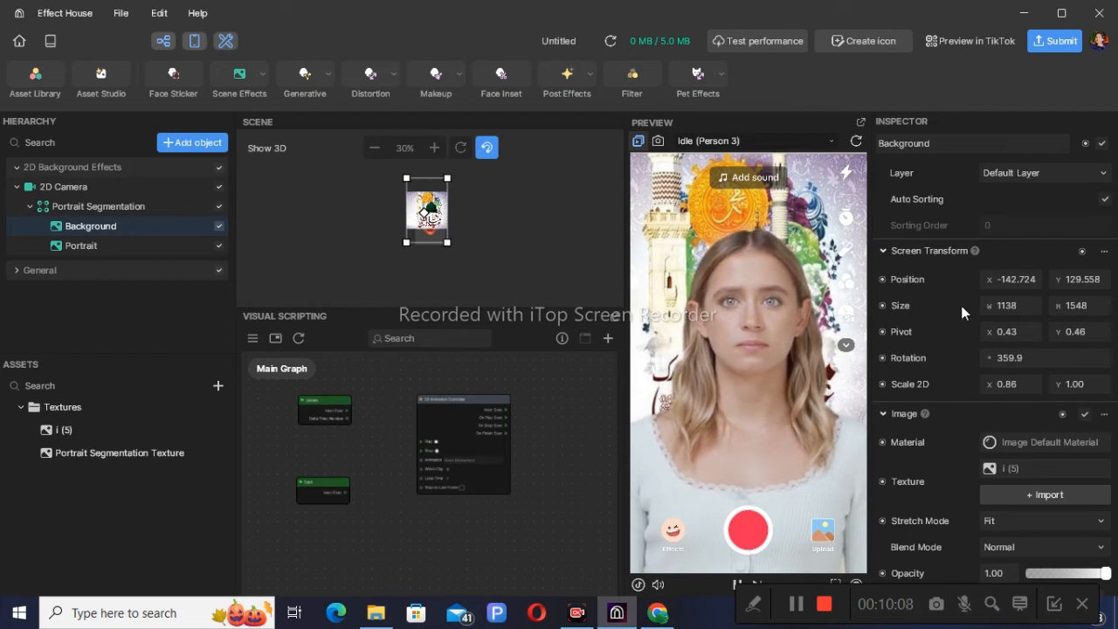
# Step: Try a light peach tint, #E9CEBB at full opacity, on the Background image
pyautogui.scroll(-3, 1010, 486)
pyautogui.moveTo(1106, 395)
pyautogui.mouseDown()
pyautogui.moveTo(1073, 397)
pyautogui.moveTo(1108, 395)
pyautogui.mouseUp()
pyautogui.click(1000, 421)
pyautogui.moveTo(952, 334)
pyautogui.mouseDown()
pyautogui.moveTo(928, 358)
pyautogui.moveTo(818, 304)
pyautogui.mouseUp()
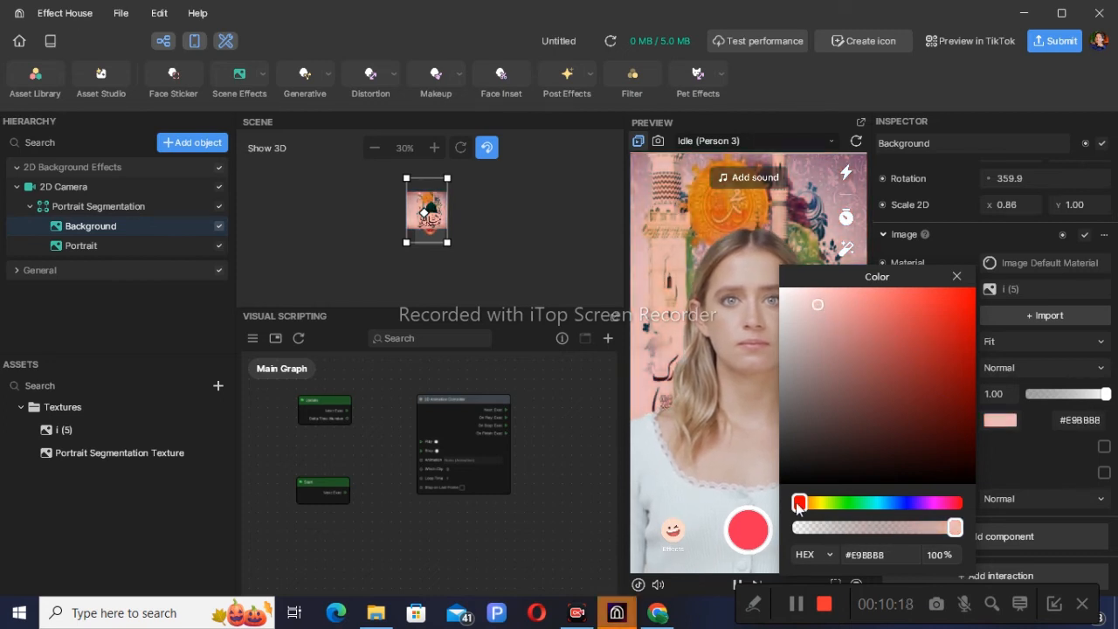
pyautogui.moveTo(833, 502); pyautogui.dragTo(808, 506)
pyautogui.moveTo(953, 528); pyautogui.dragTo(991, 526)
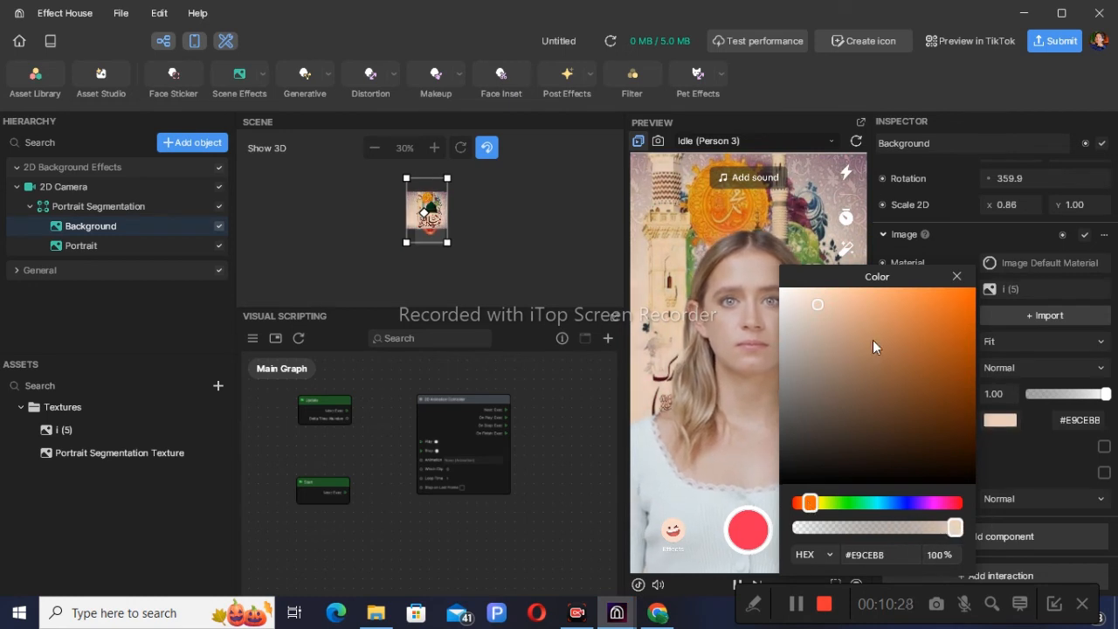
pyautogui.click(956, 277)
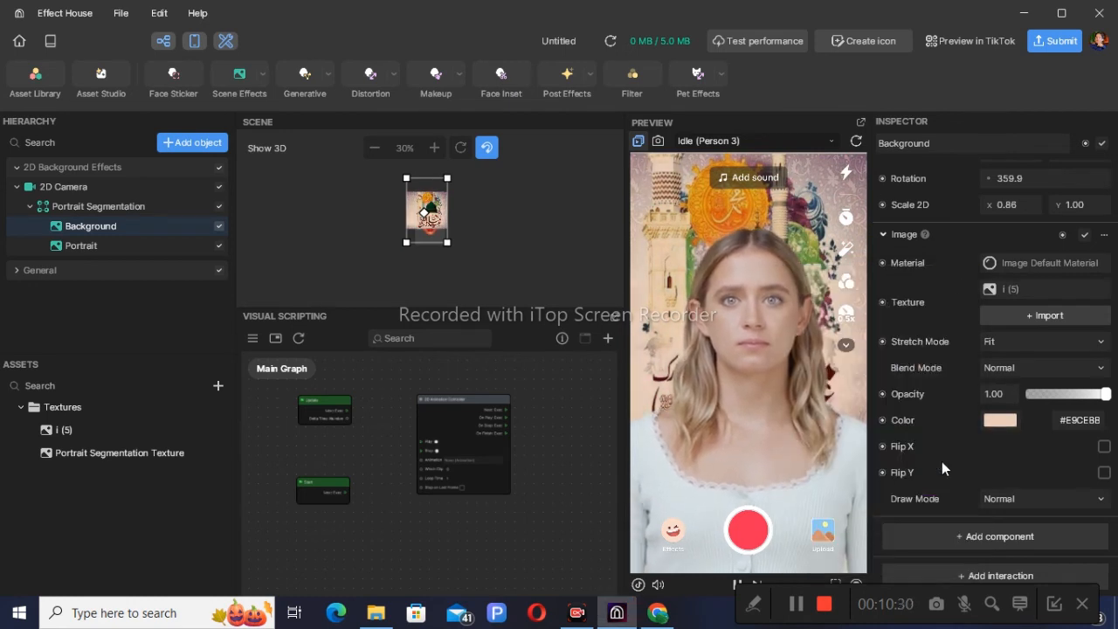
# Step: Set the Background image's color to the near-white #FAF7F4
pyautogui.click(1000, 421)
pyautogui.click(788, 296)
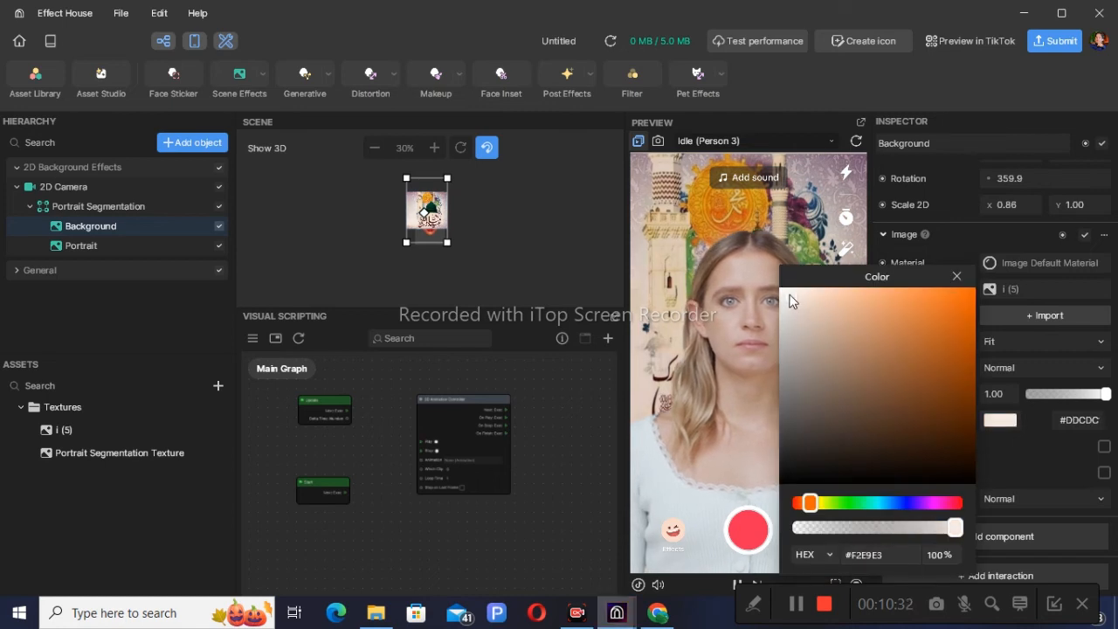
pyautogui.click(958, 278)
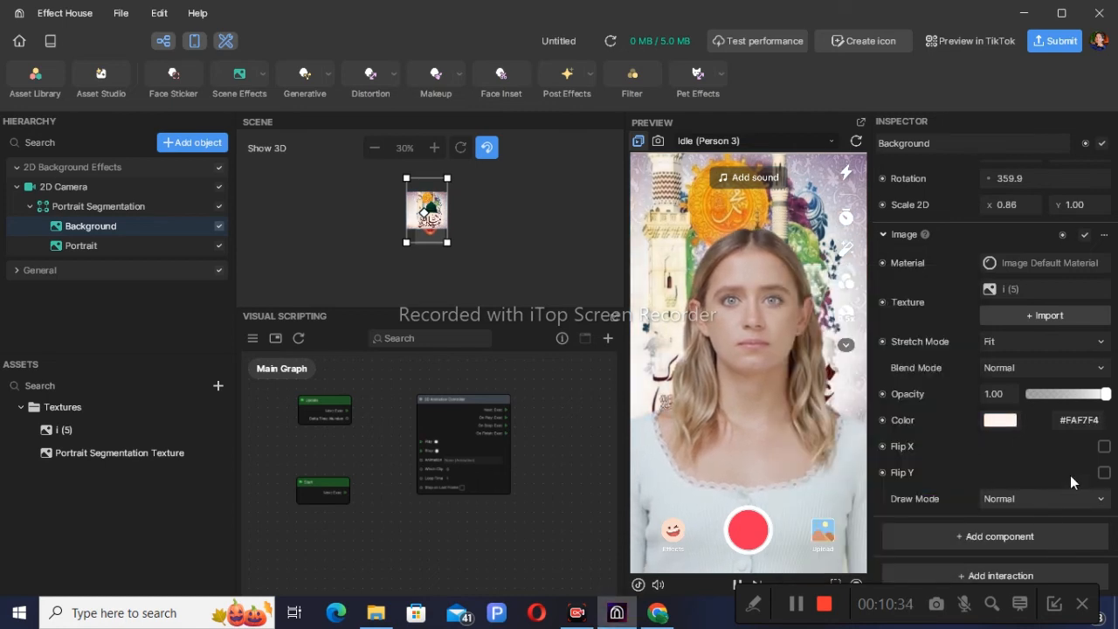
pyautogui.scroll(4, 979, 534)
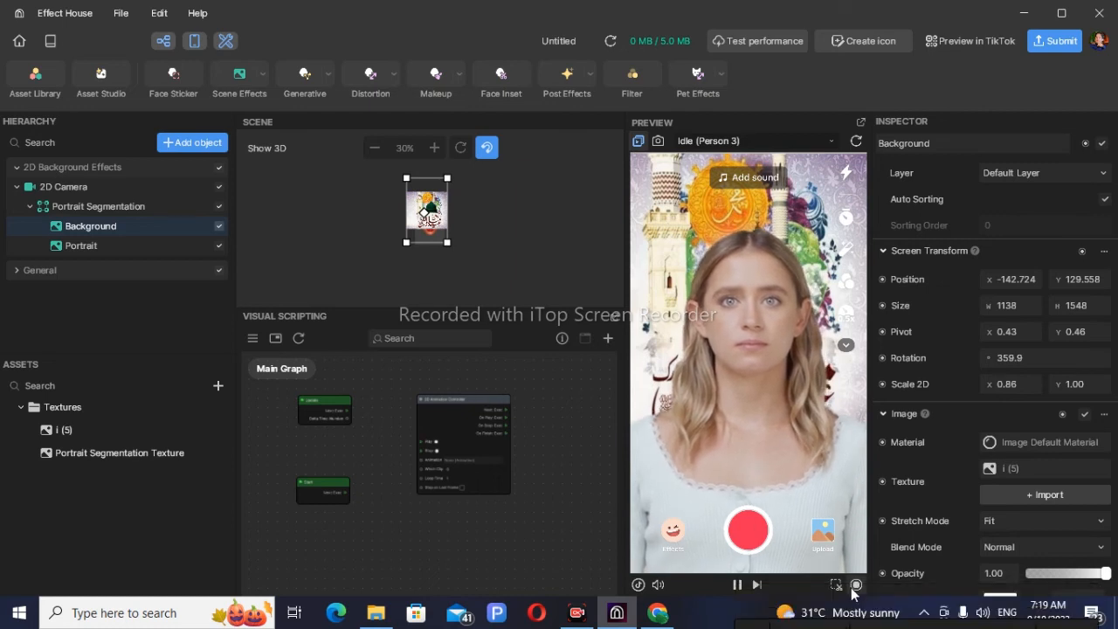
# Step: Record a short video of the effect preview and save it to the Desktop as 1
pyautogui.click(856, 585)
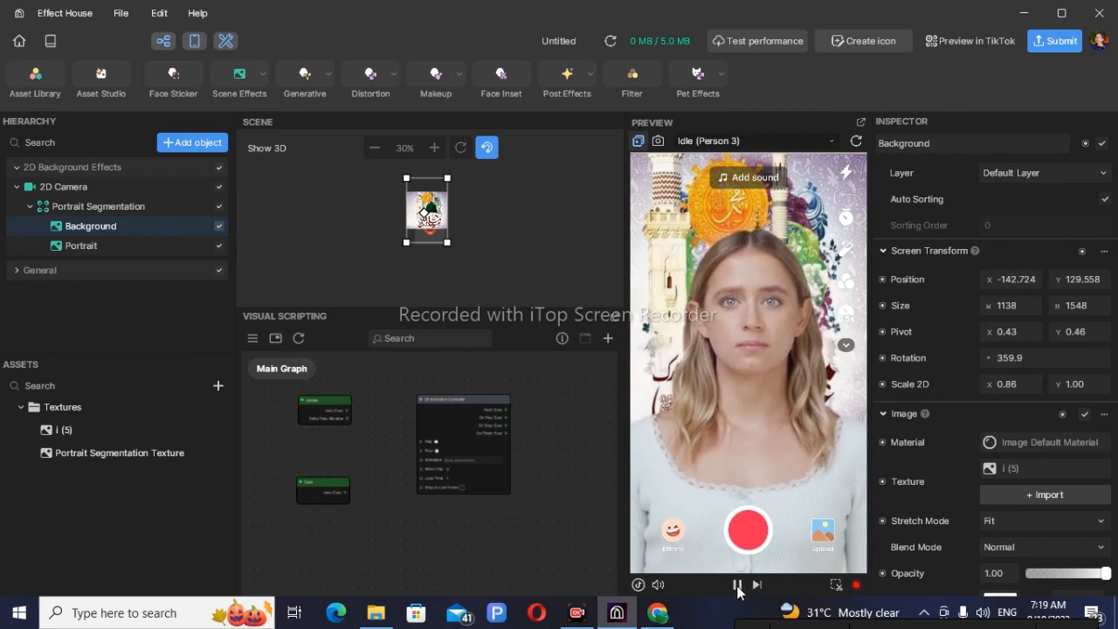
pyautogui.click(857, 587)
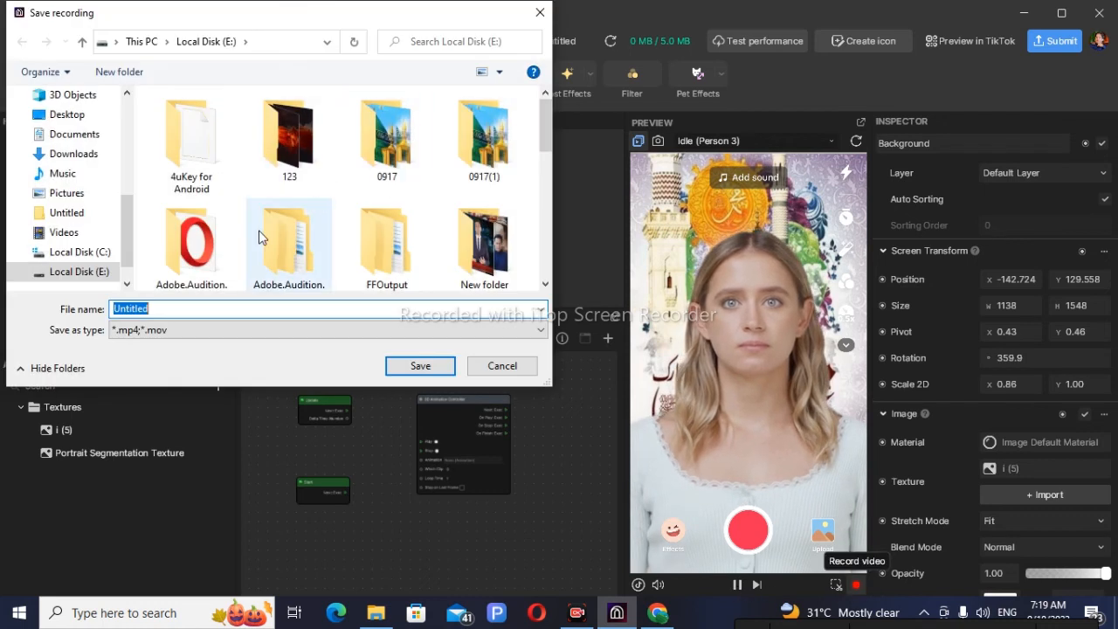
pyautogui.click(68, 114)
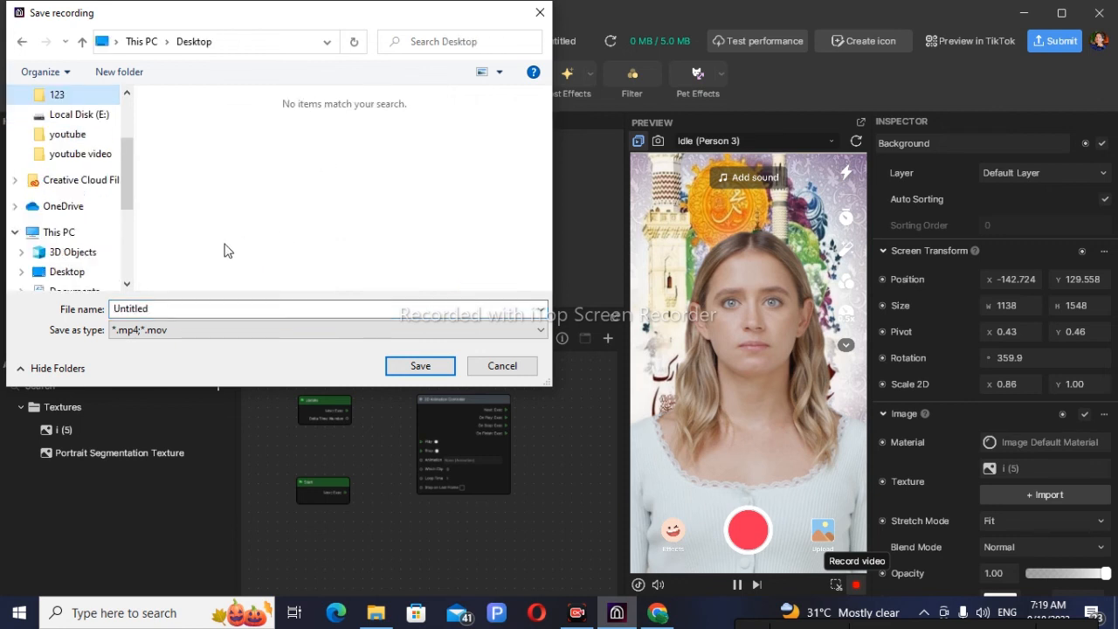
pyautogui.click(209, 308)
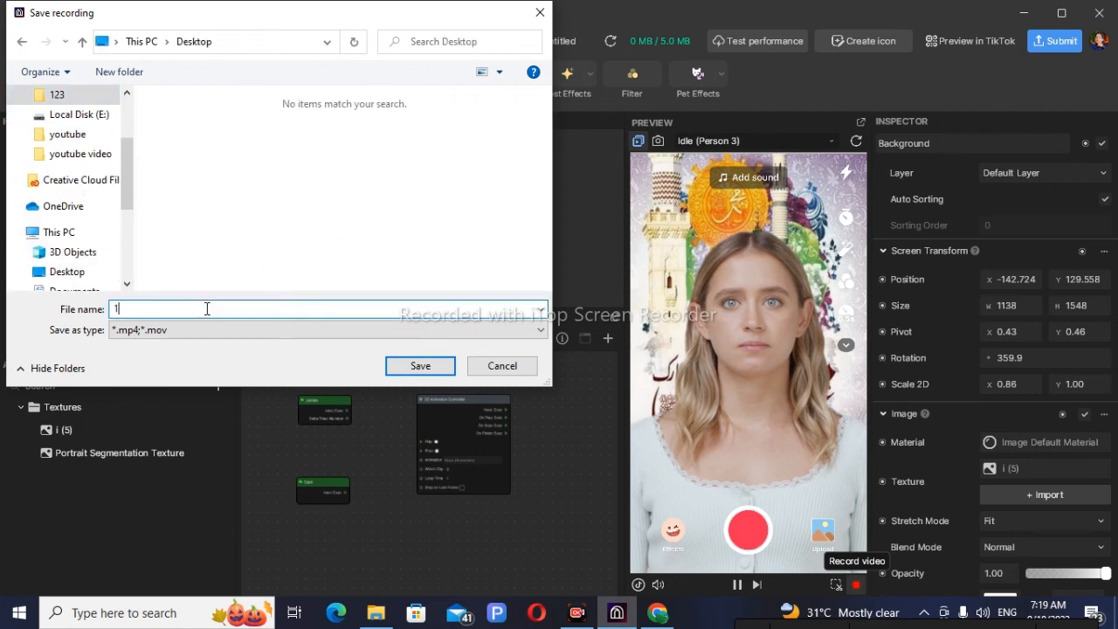
pyautogui.scroll(2, 87, 166)
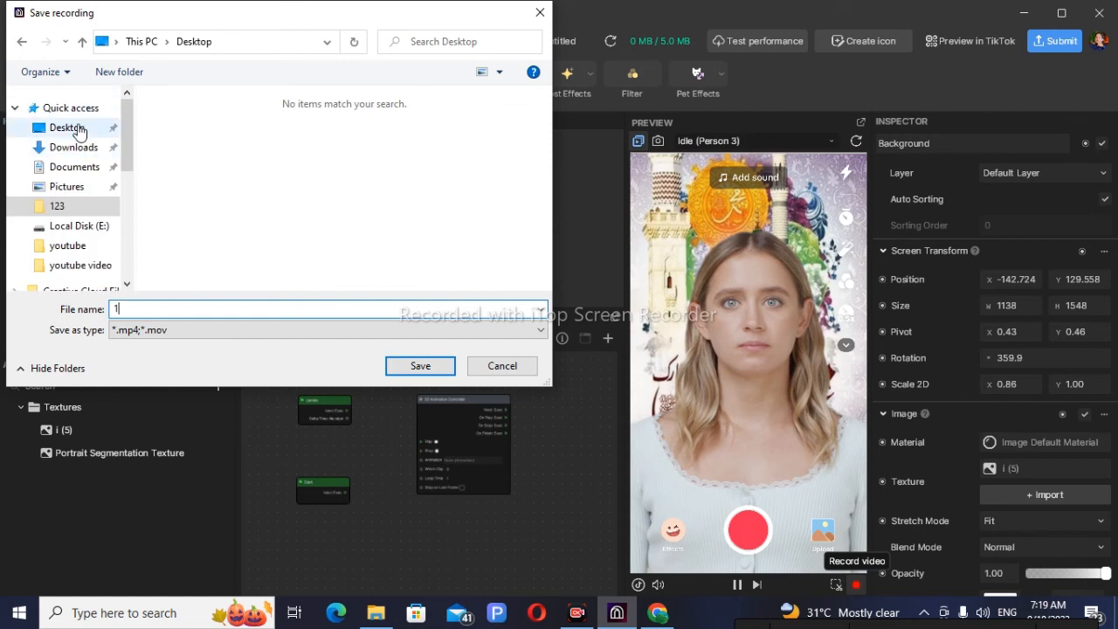
pyautogui.click(419, 366)
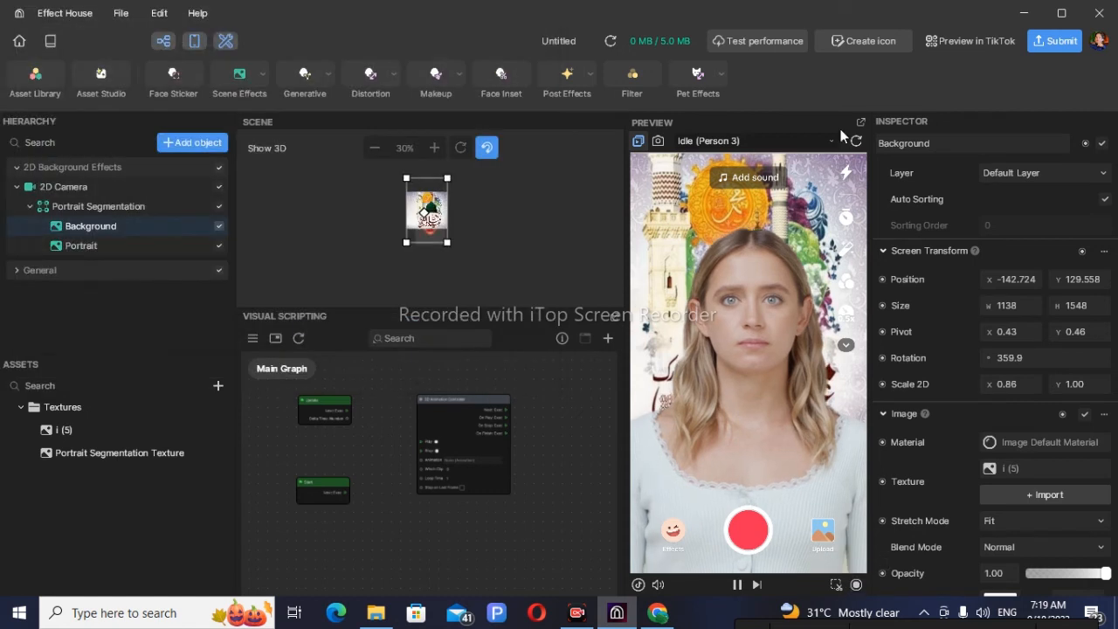
# Step: Start submitting the effect and upload the video 1 from the Desktop as its demo video
pyautogui.click(1048, 50)
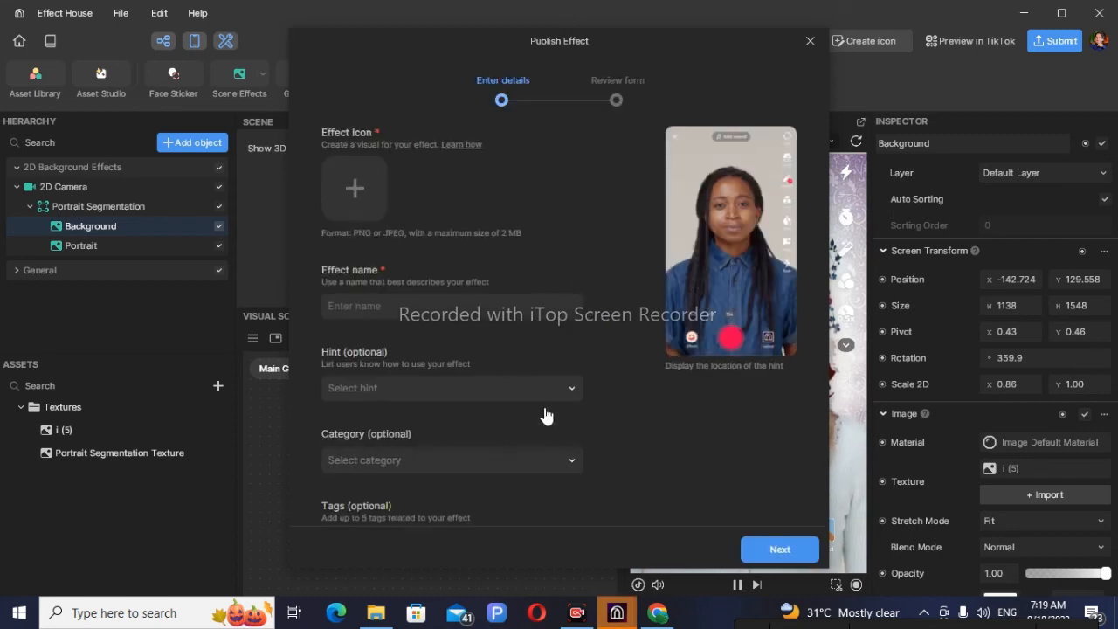
pyautogui.scroll(-3, 529, 391)
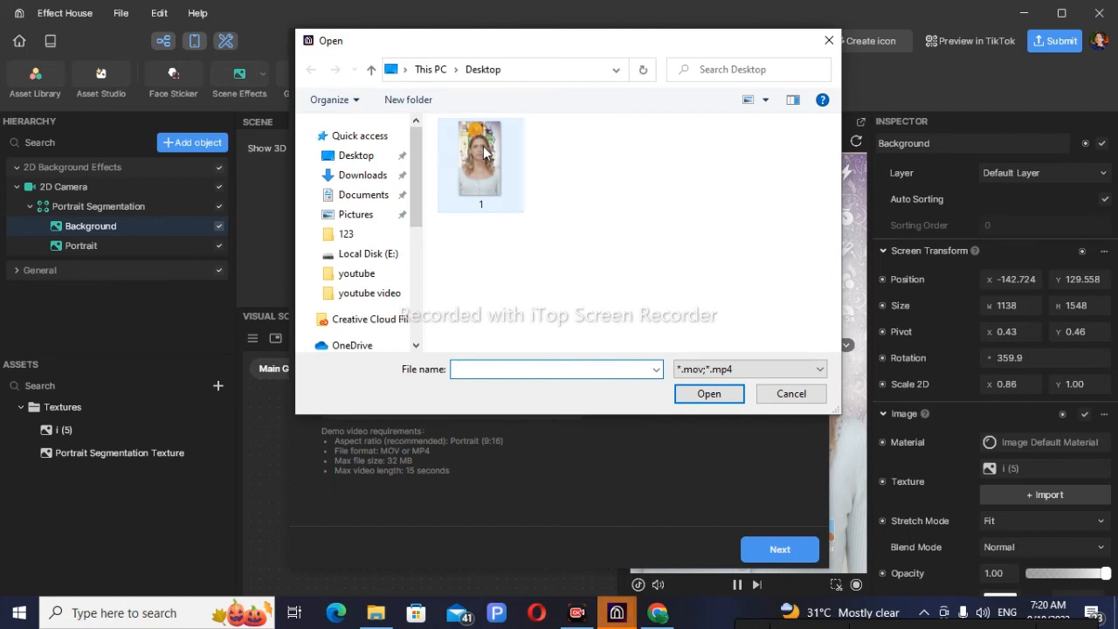
pyautogui.click(480, 166)
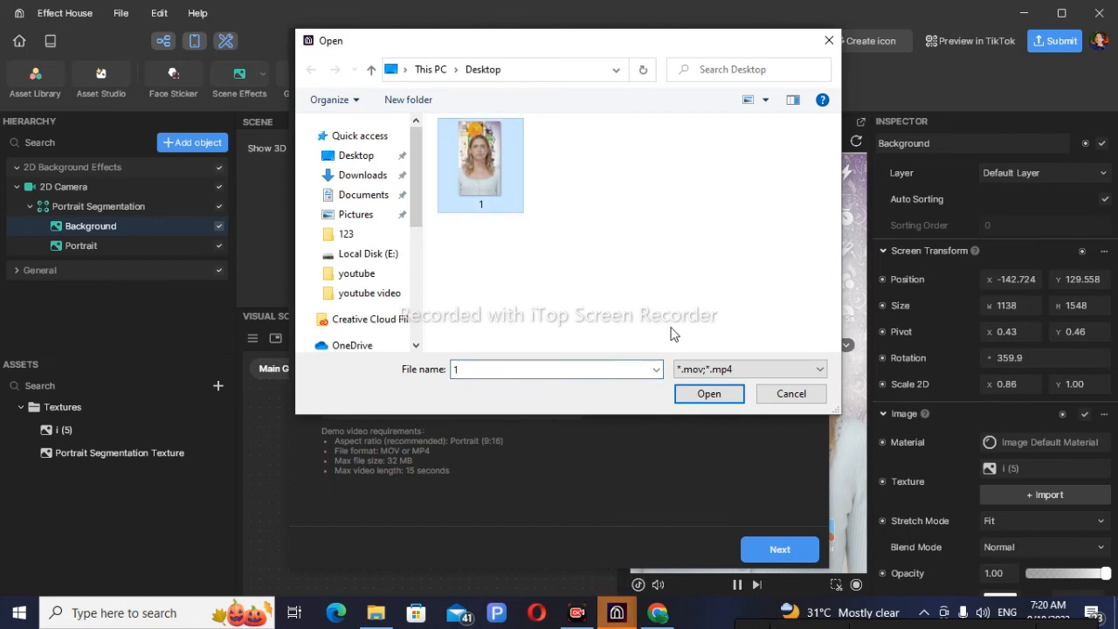
pyautogui.click(707, 396)
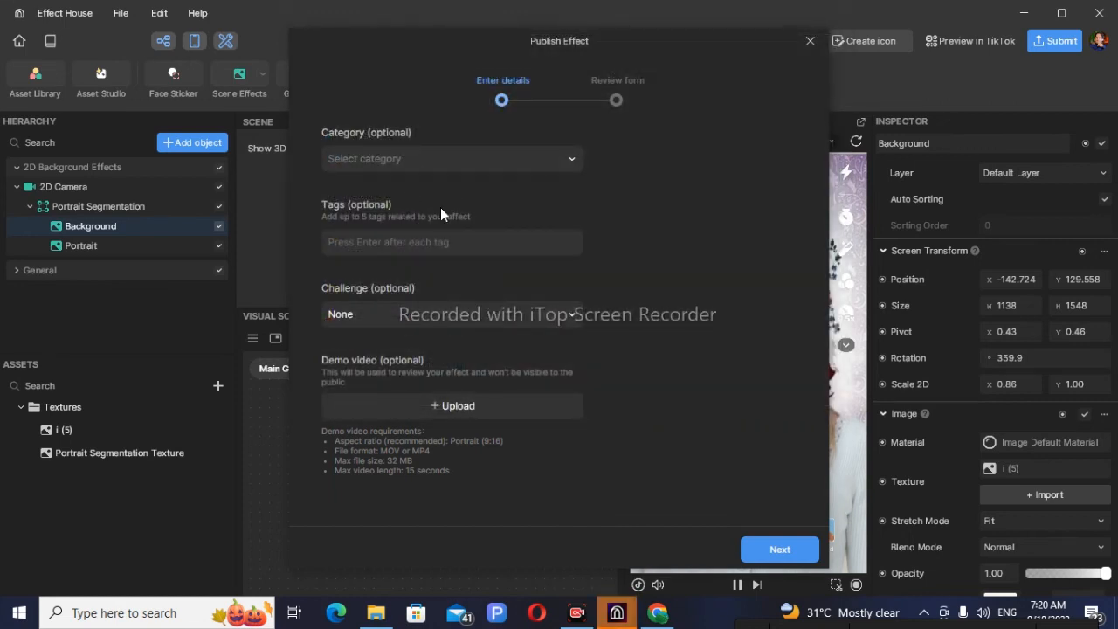
# Step: Create the effect icon from the uploaded image i (5) on Local Disk (E:)
pyautogui.scroll(5, 445, 210)
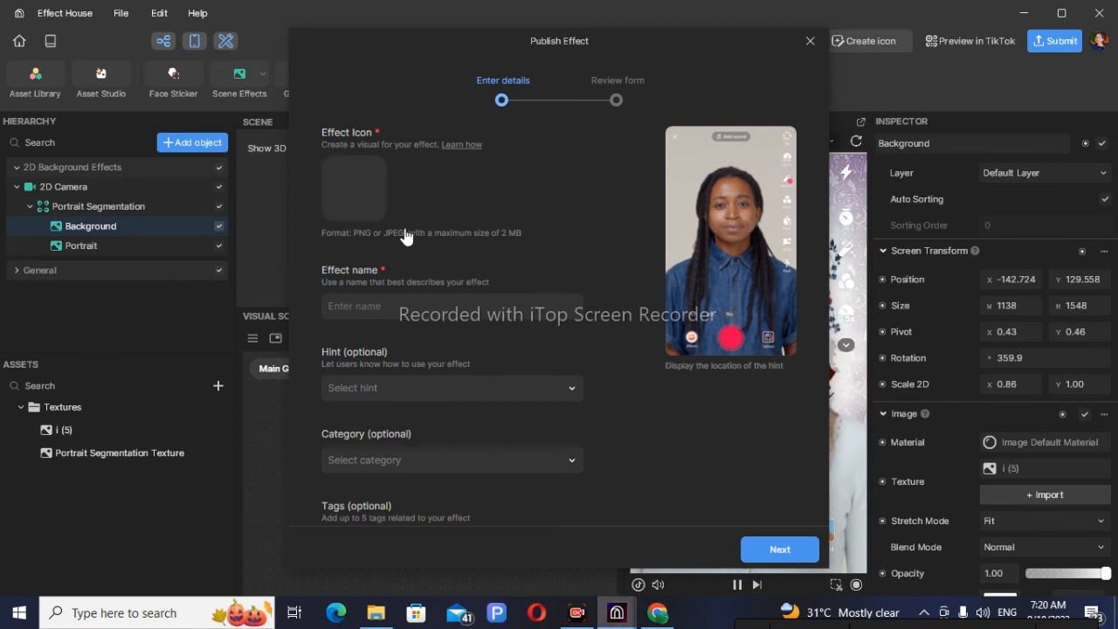
pyautogui.click(357, 193)
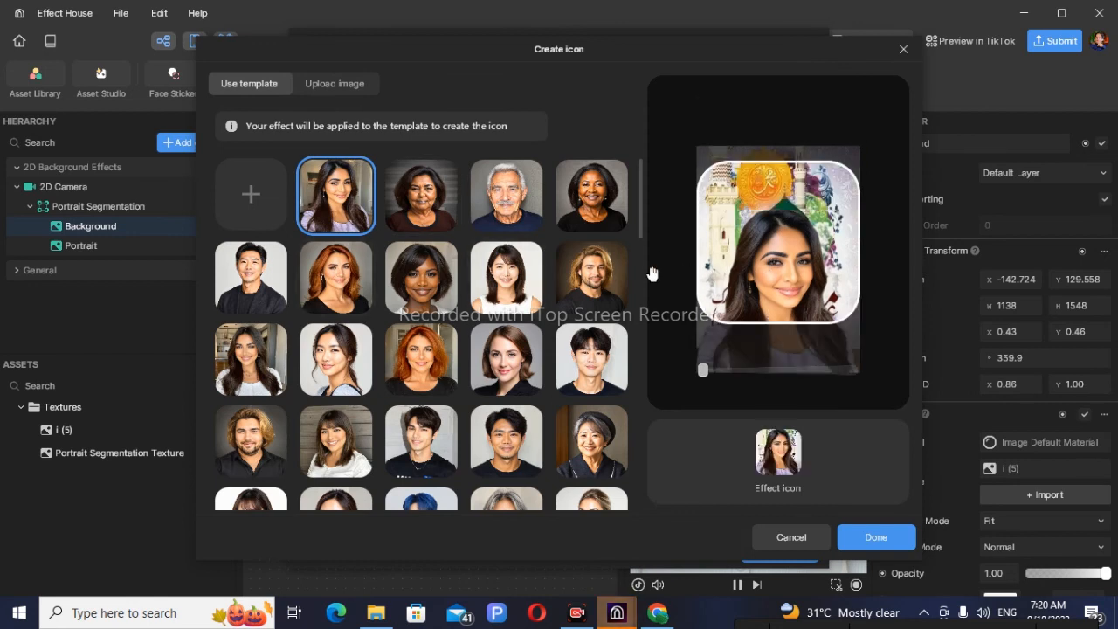
pyautogui.click(236, 289)
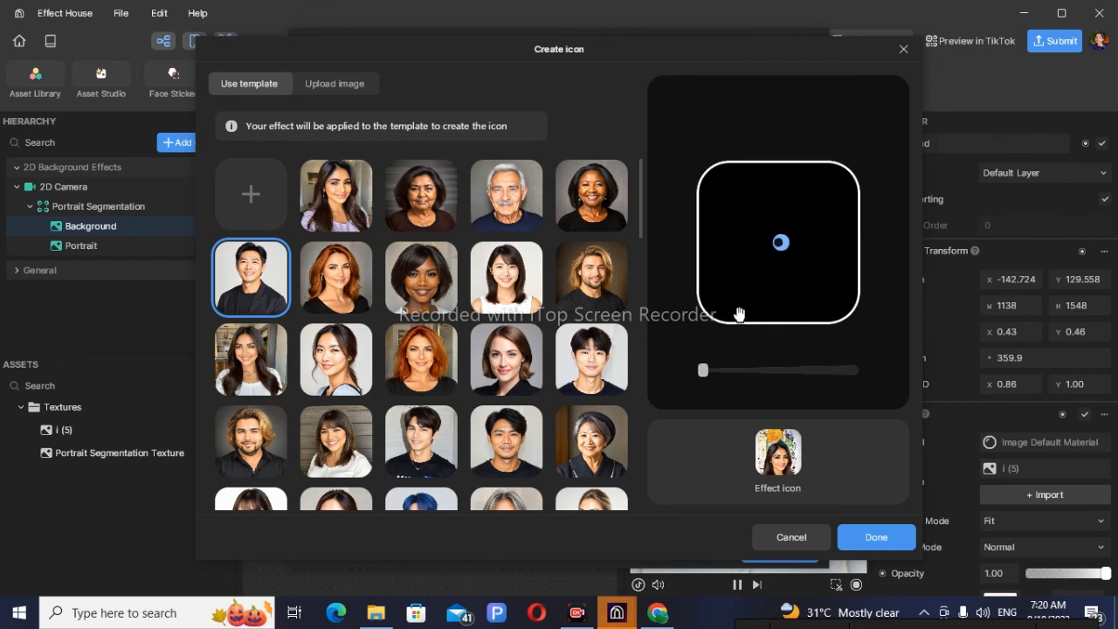
pyautogui.click(326, 84)
pyautogui.click(252, 159)
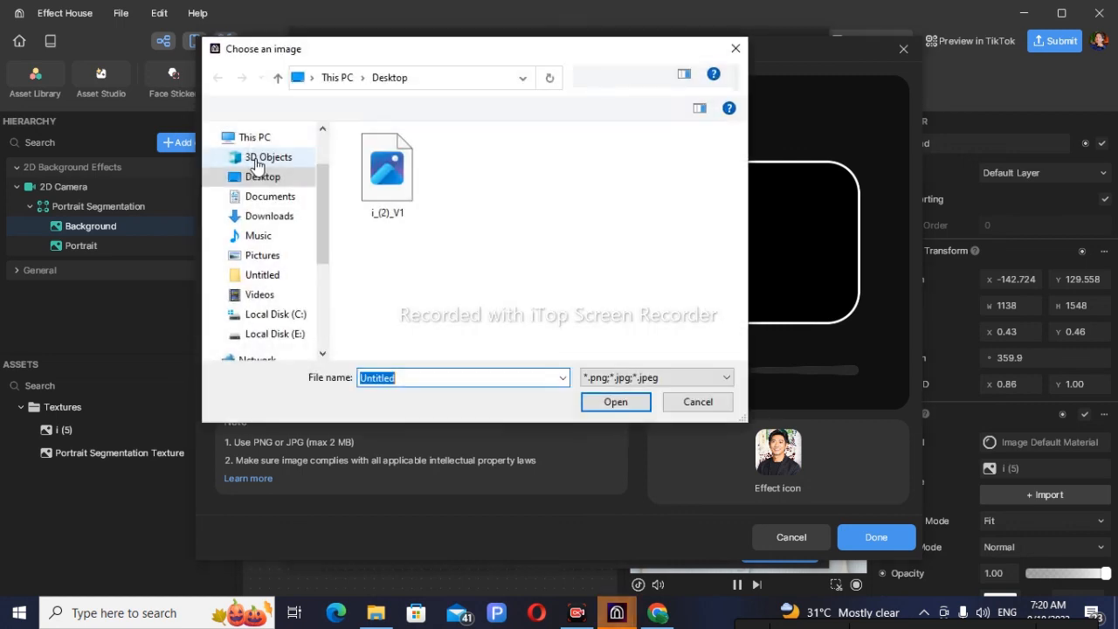
pyautogui.scroll(-3, 280, 314)
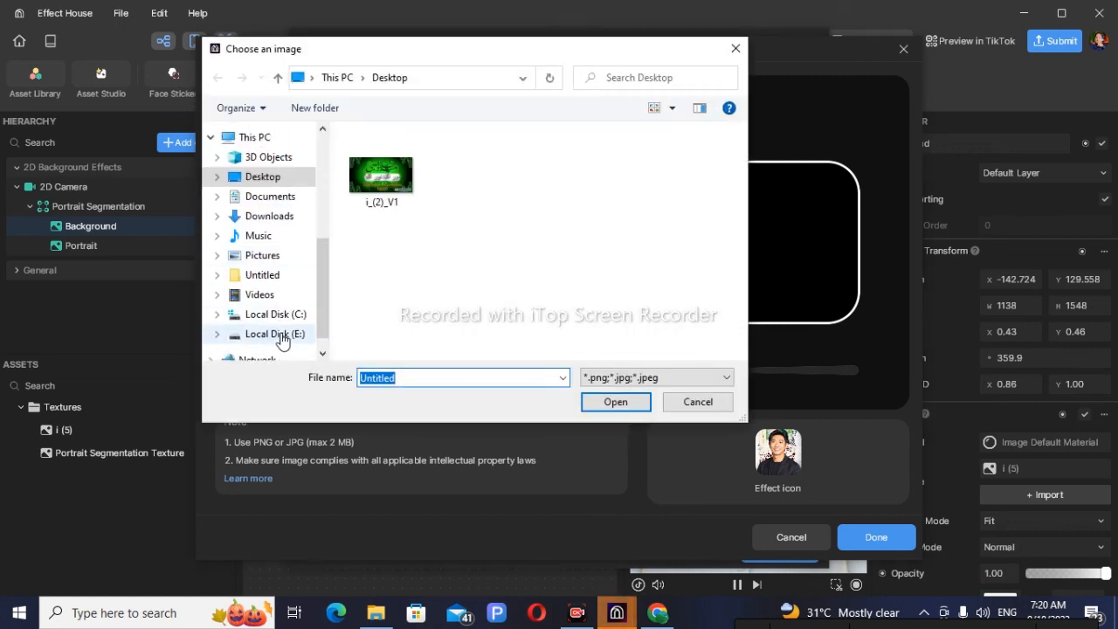
pyautogui.click(274, 333)
pyautogui.scroll(-5, 546, 292)
pyautogui.scroll(2, 548, 292)
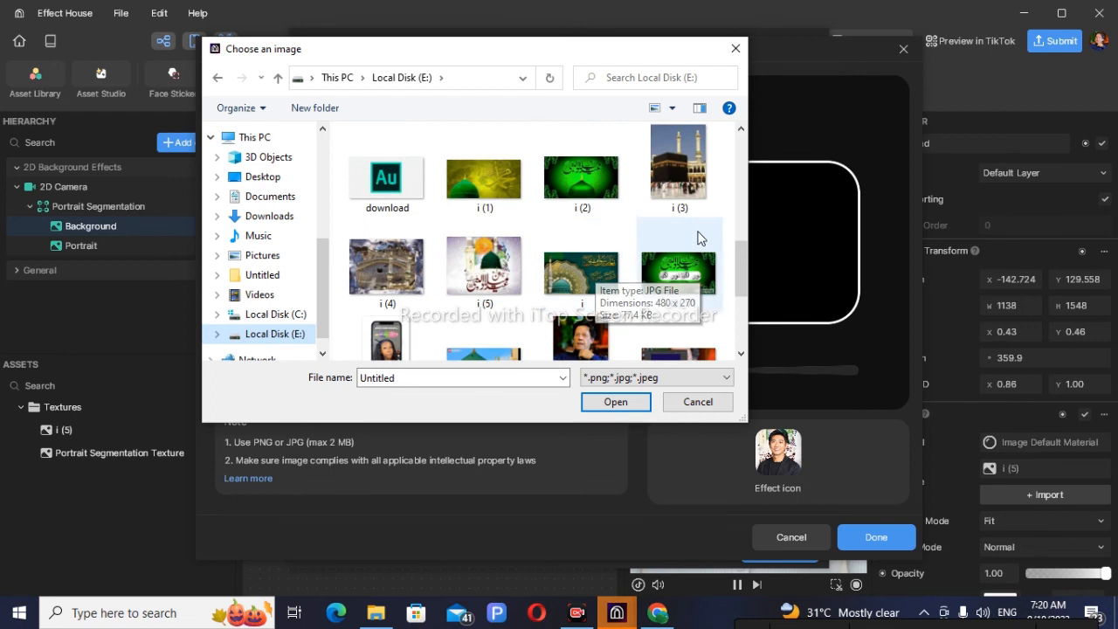
pyautogui.click(485, 267)
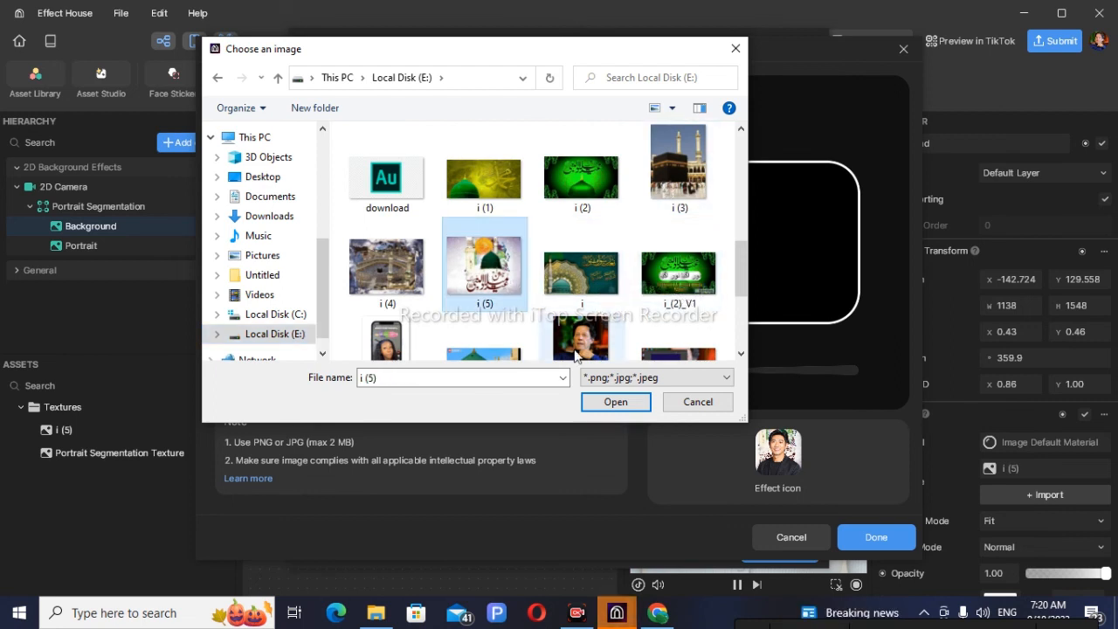
pyautogui.click(635, 404)
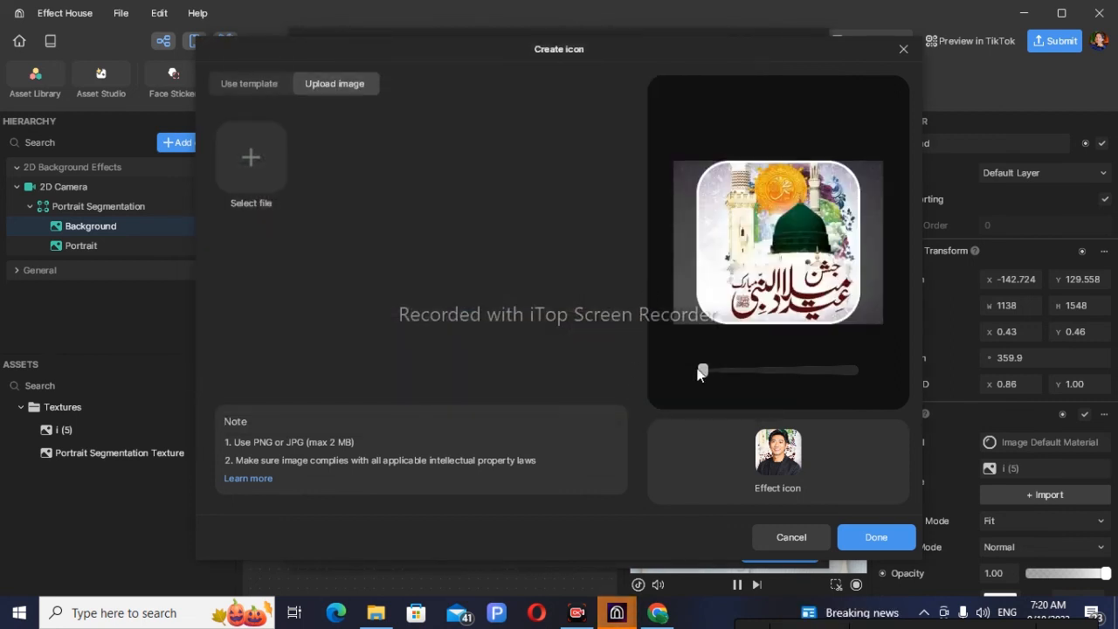
pyautogui.click(875, 541)
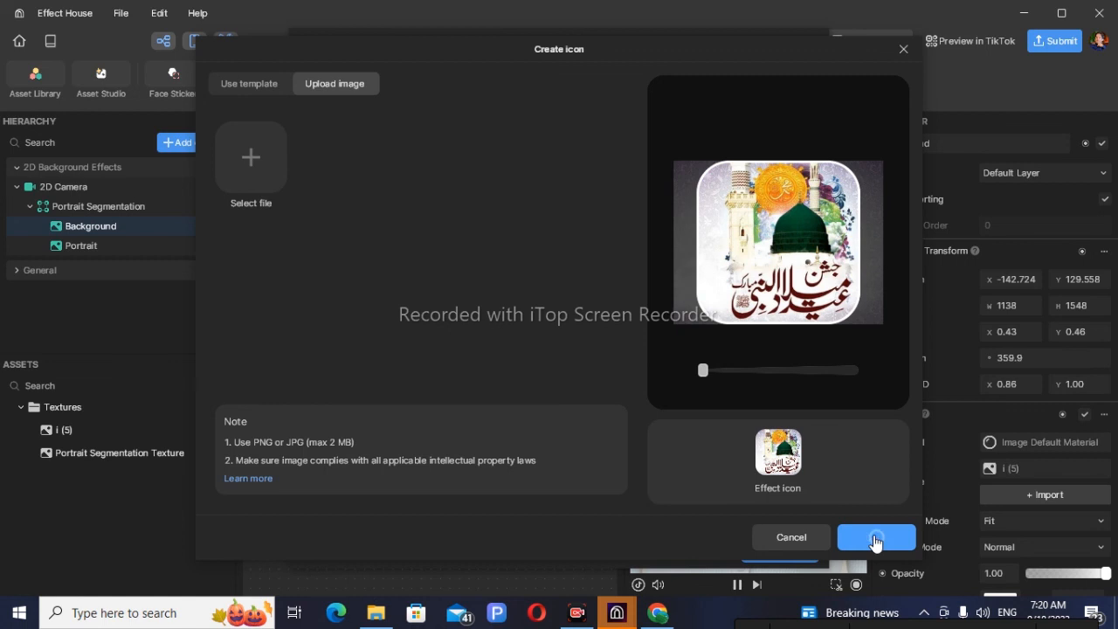
# Step: Name the effect "Rabi Ul Awal" in the publishing details
pyautogui.click(389, 311)
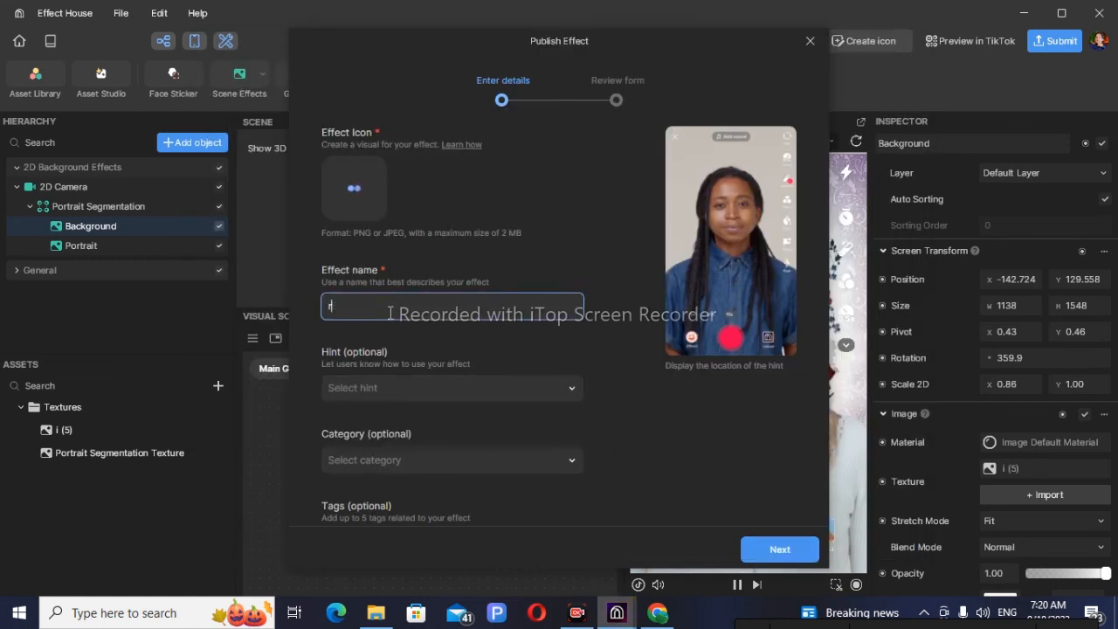
pyautogui.write('rabin')
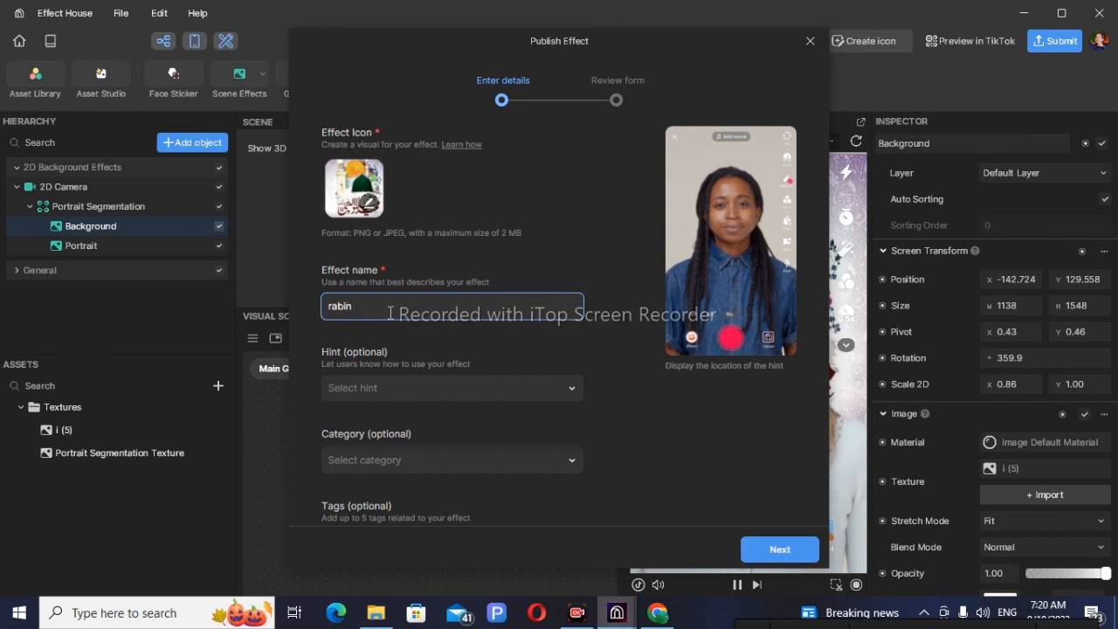
pyautogui.press('BackSpace')
pyautogui.press('BackSpace')
pyautogui.press('BackSpace')
pyautogui.write('rabi U')
pyautogui.press('BackSpace')
pyautogui.press('BackSpace')
pyautogui.press('BackSpace')
# Step: Set the effect's hint to None and its category to Green screen
pyautogui.click(395, 385)
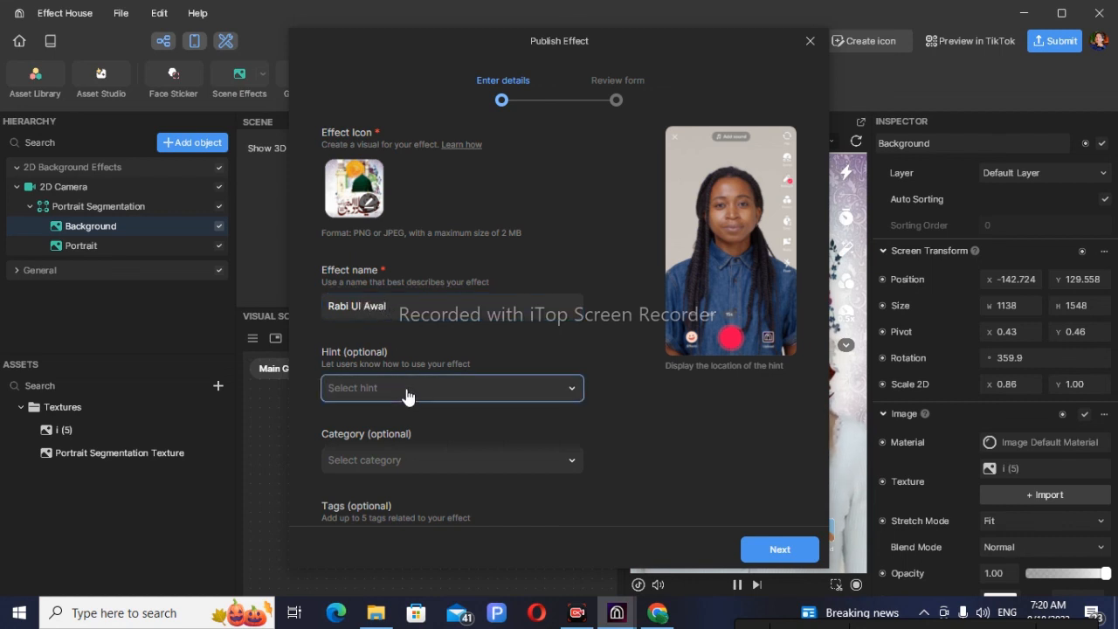
pyautogui.click(399, 407)
pyautogui.scroll(-1, 460, 352)
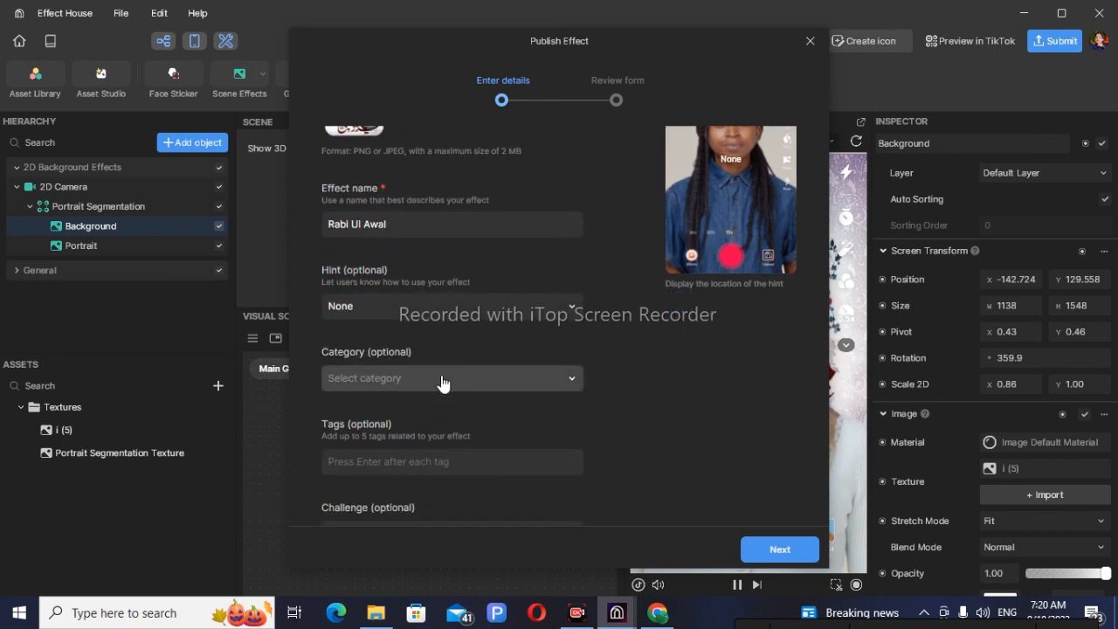
pyautogui.click(442, 379)
pyautogui.scroll(-2, 382, 454)
pyautogui.scroll(2, 384, 450)
pyautogui.click(388, 408)
pyautogui.scroll(-3, 443, 325)
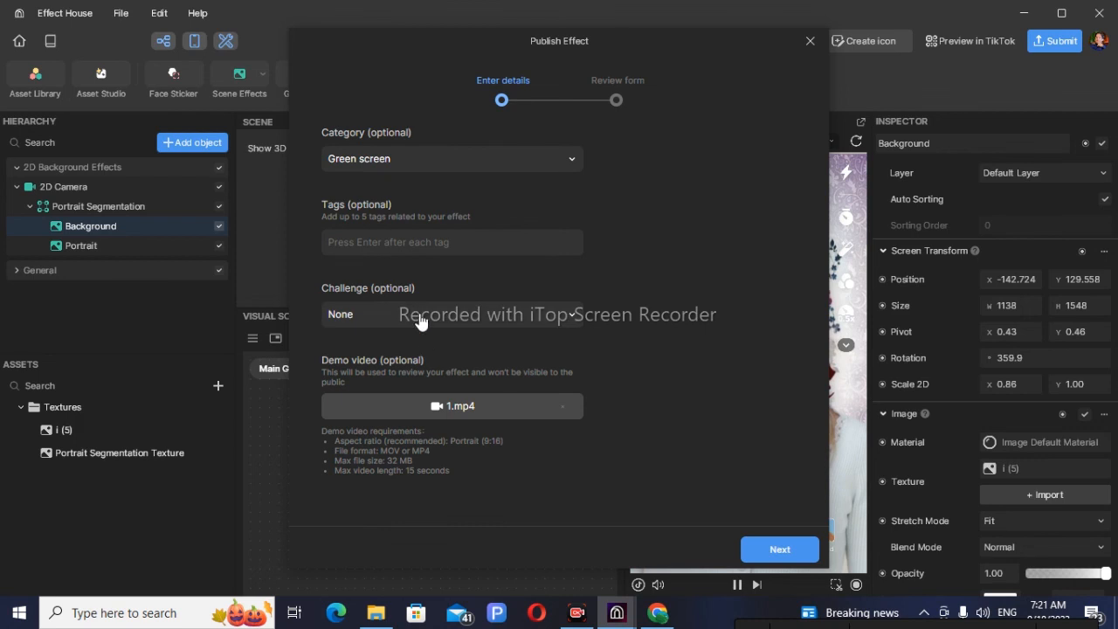
# Step: Add the tags "effects", "12 rabi ul awal", "trending" and "filter" to the effect's publishing details
pyautogui.click(388, 244)
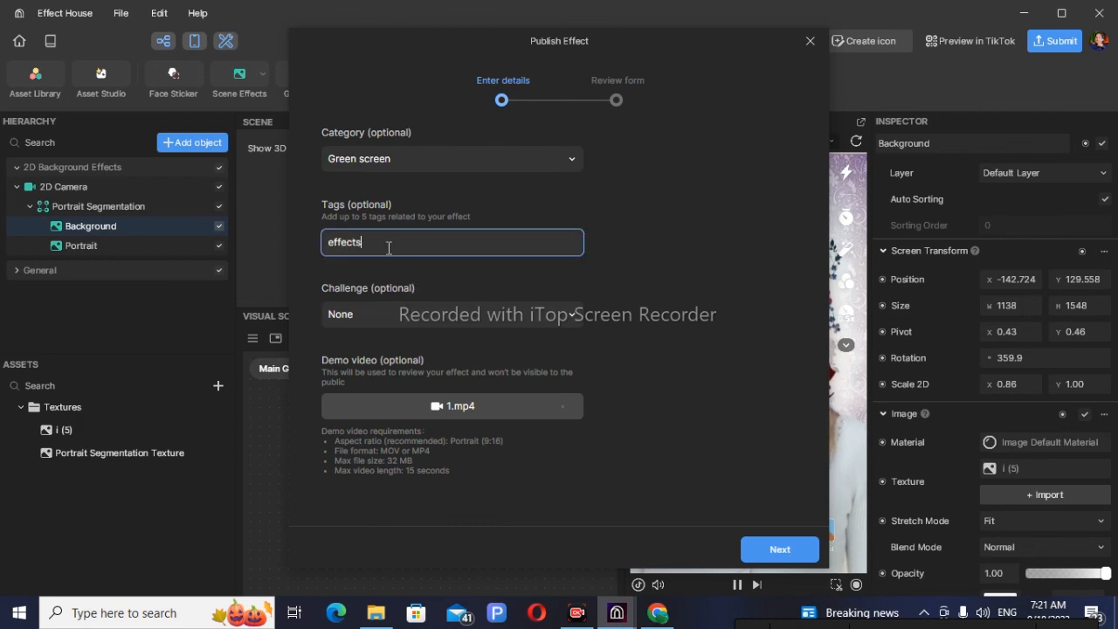
pyautogui.write('effects')
pyautogui.press('Return')
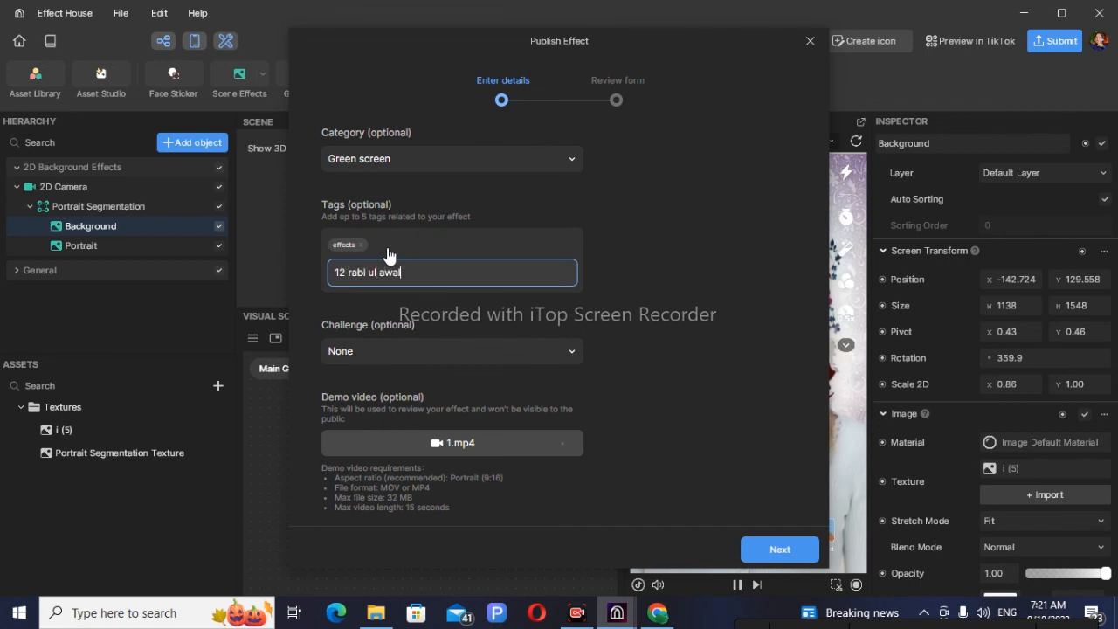
pyautogui.write('12 rabi ul awal')
pyautogui.press('Return')
pyautogui.press('Return')
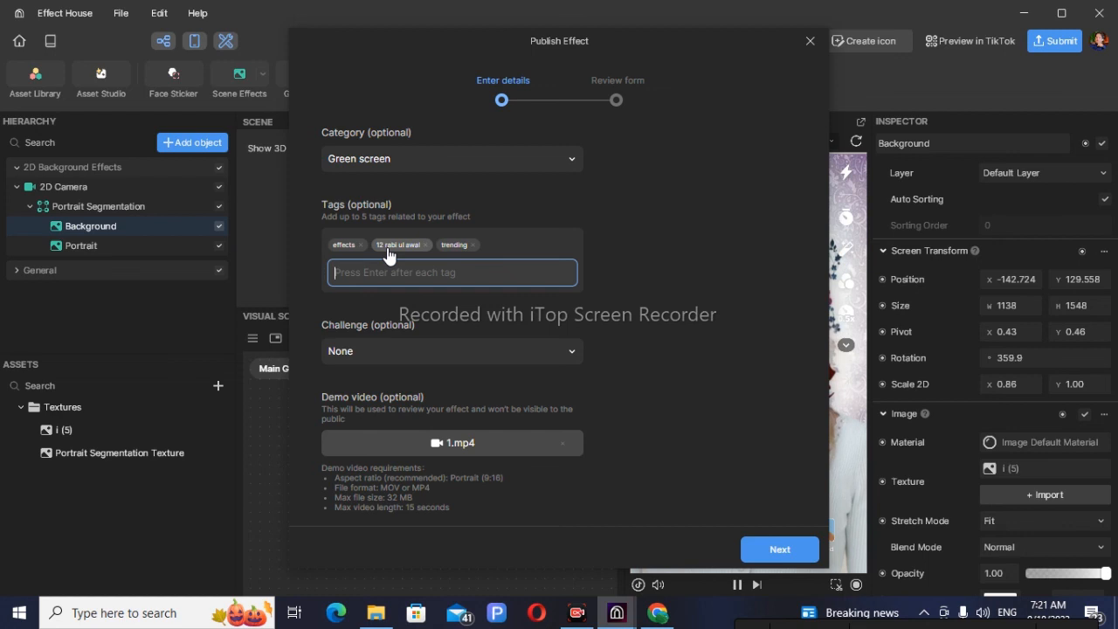
pyautogui.write('filter')
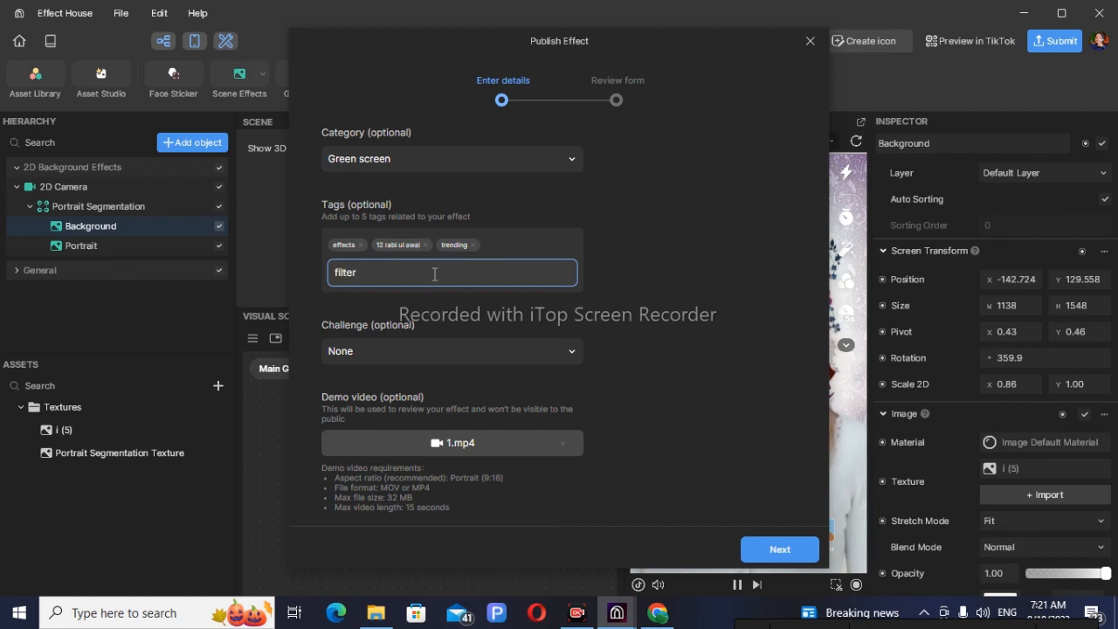
pyautogui.press('Return')
# Step: Proceed to the review form, submit the effect for publishing and close the publishing dialog
pyautogui.click(773, 550)
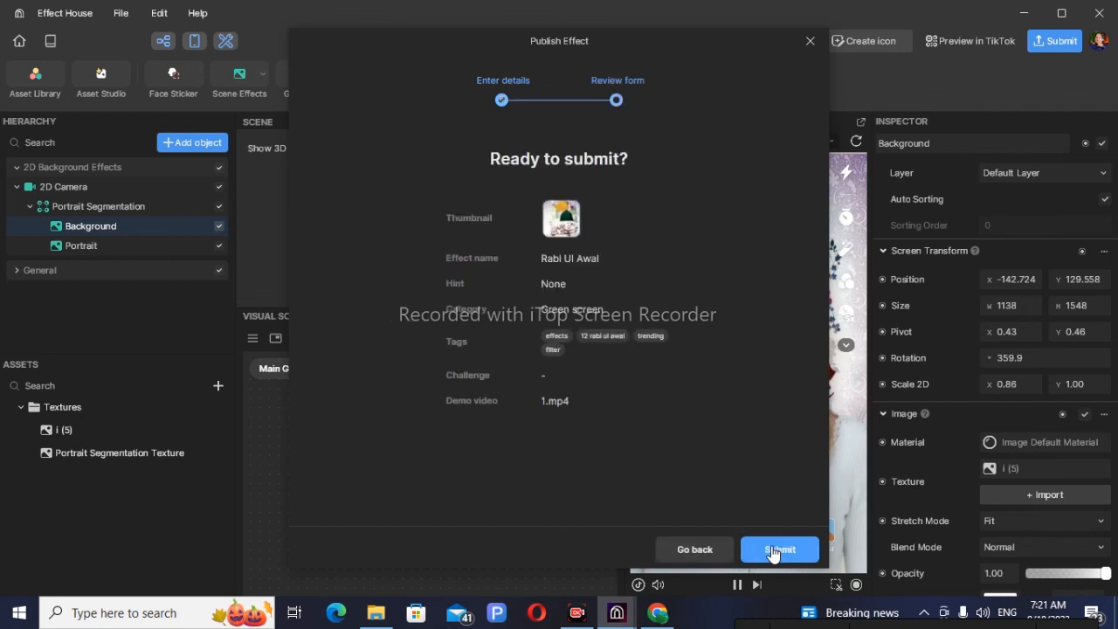
pyautogui.click(785, 552)
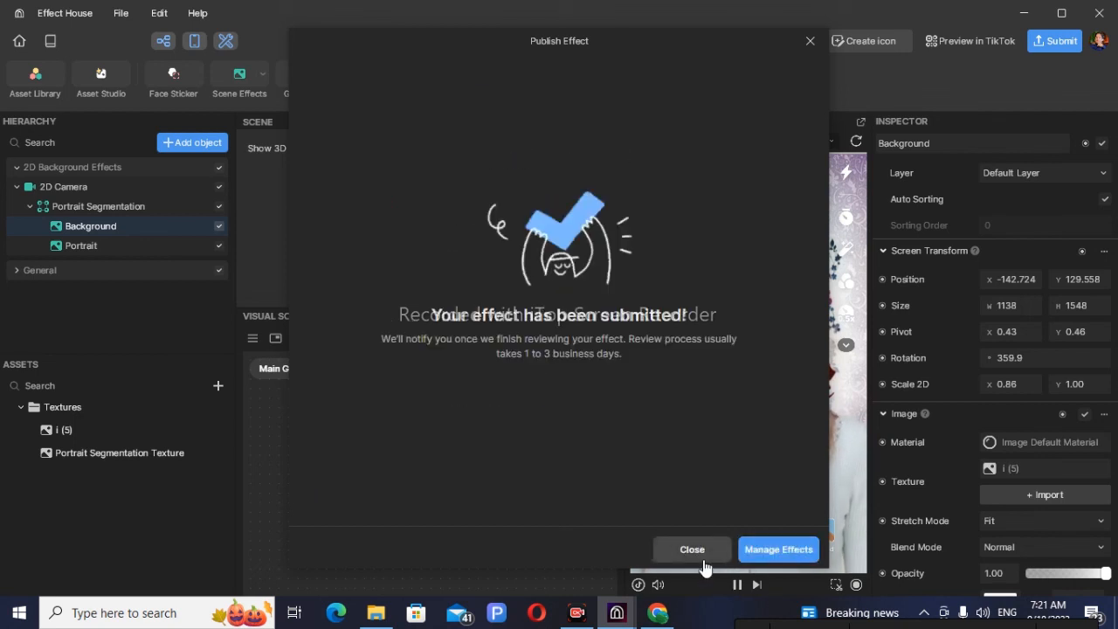
pyautogui.click(693, 550)
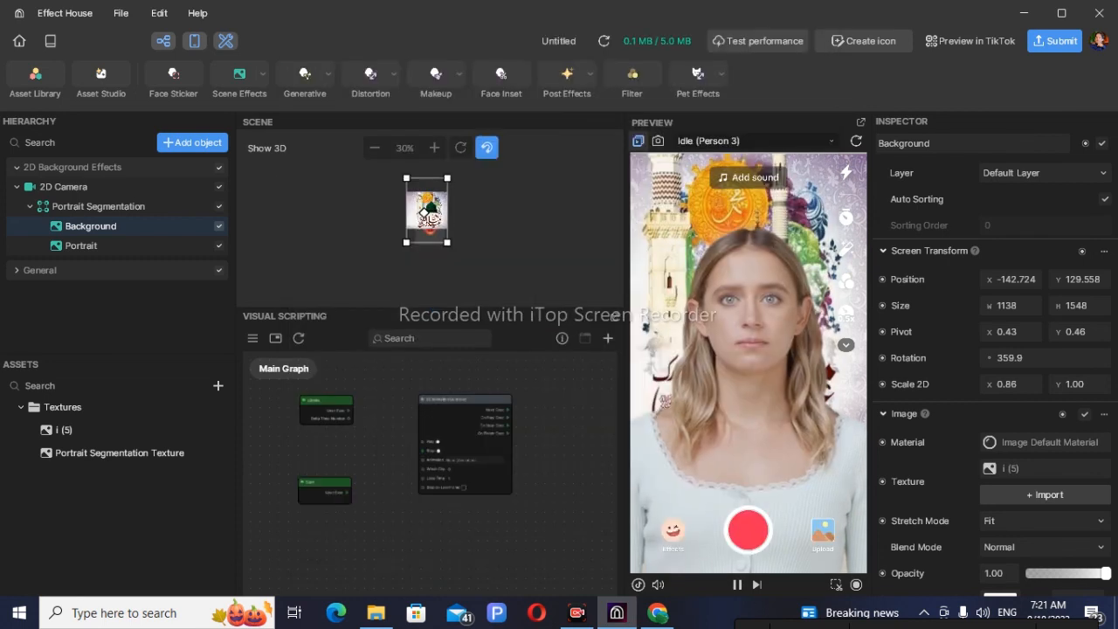
pyautogui.moveTo(783, 626)
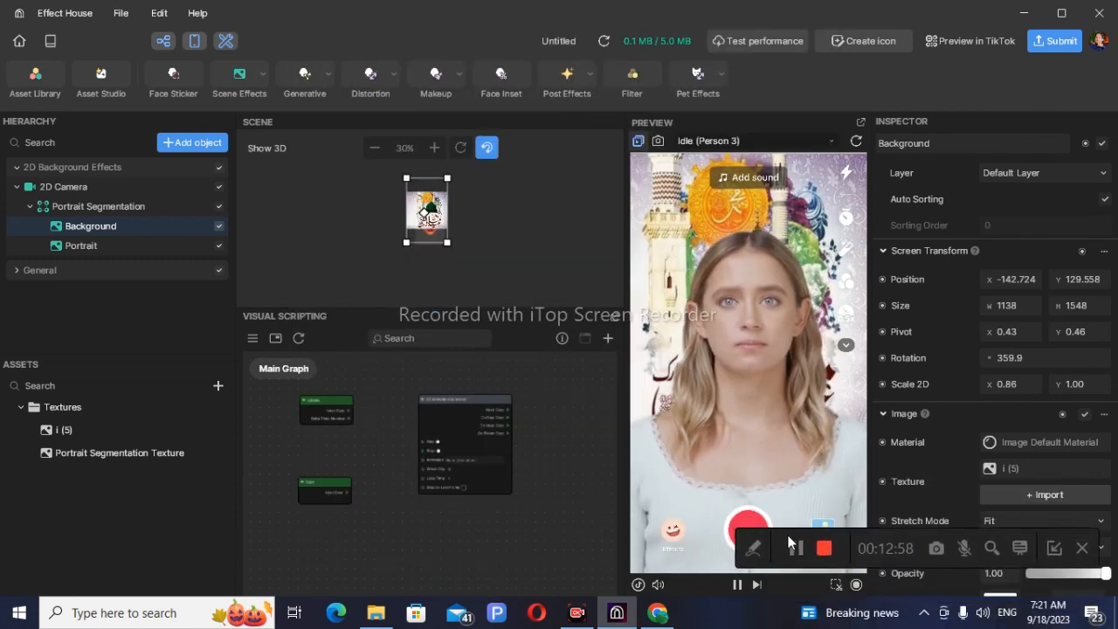